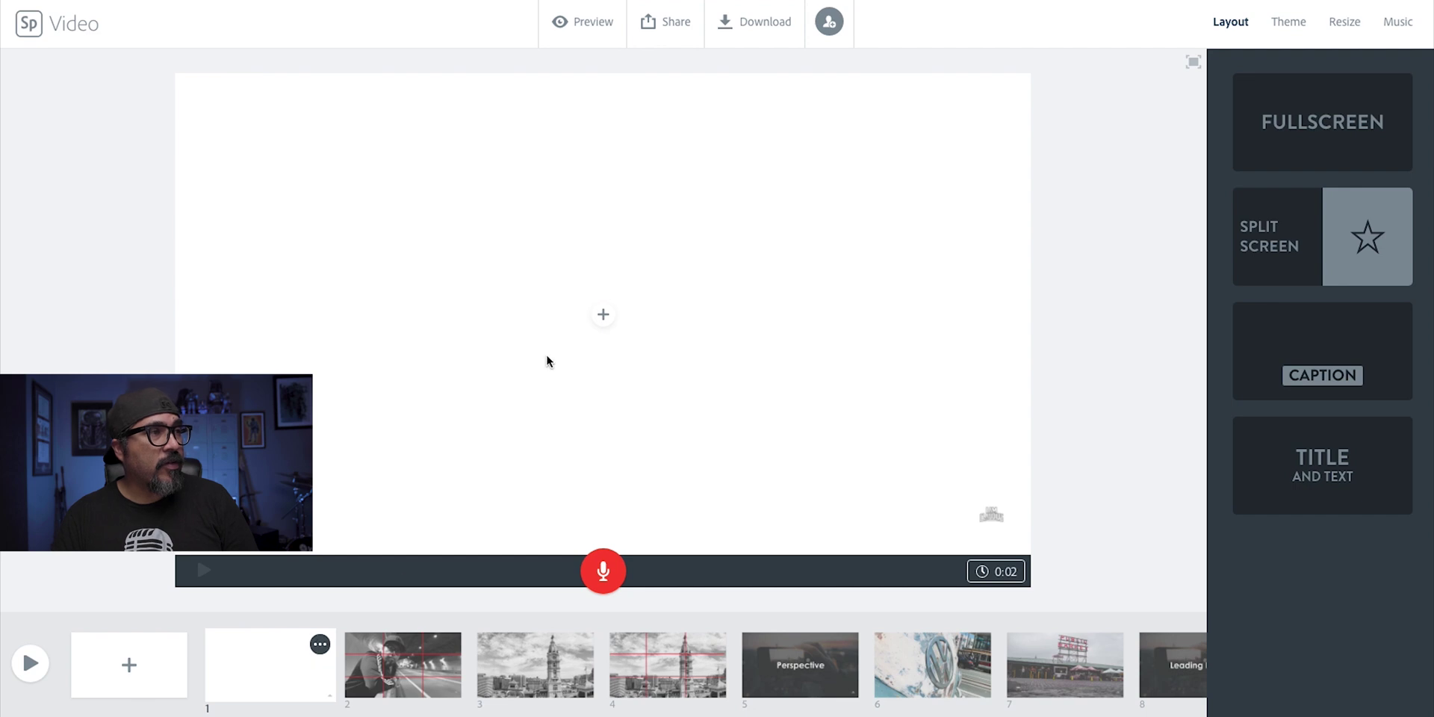
# Fill the first slide with the TIPS_03 tunnel portrait from the PICS folder.
pyautogui.click(602, 316)
pyautogui.click(638, 261)
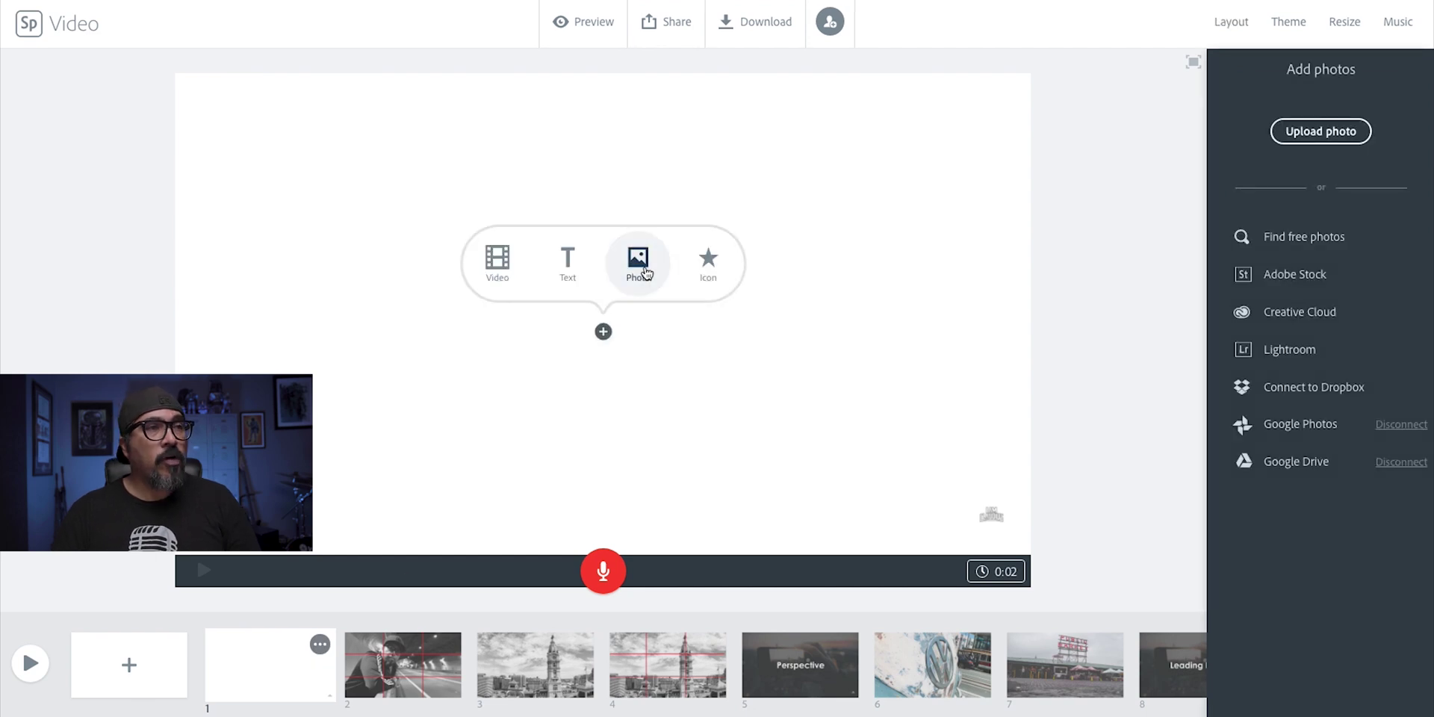
pyautogui.click(1342, 140)
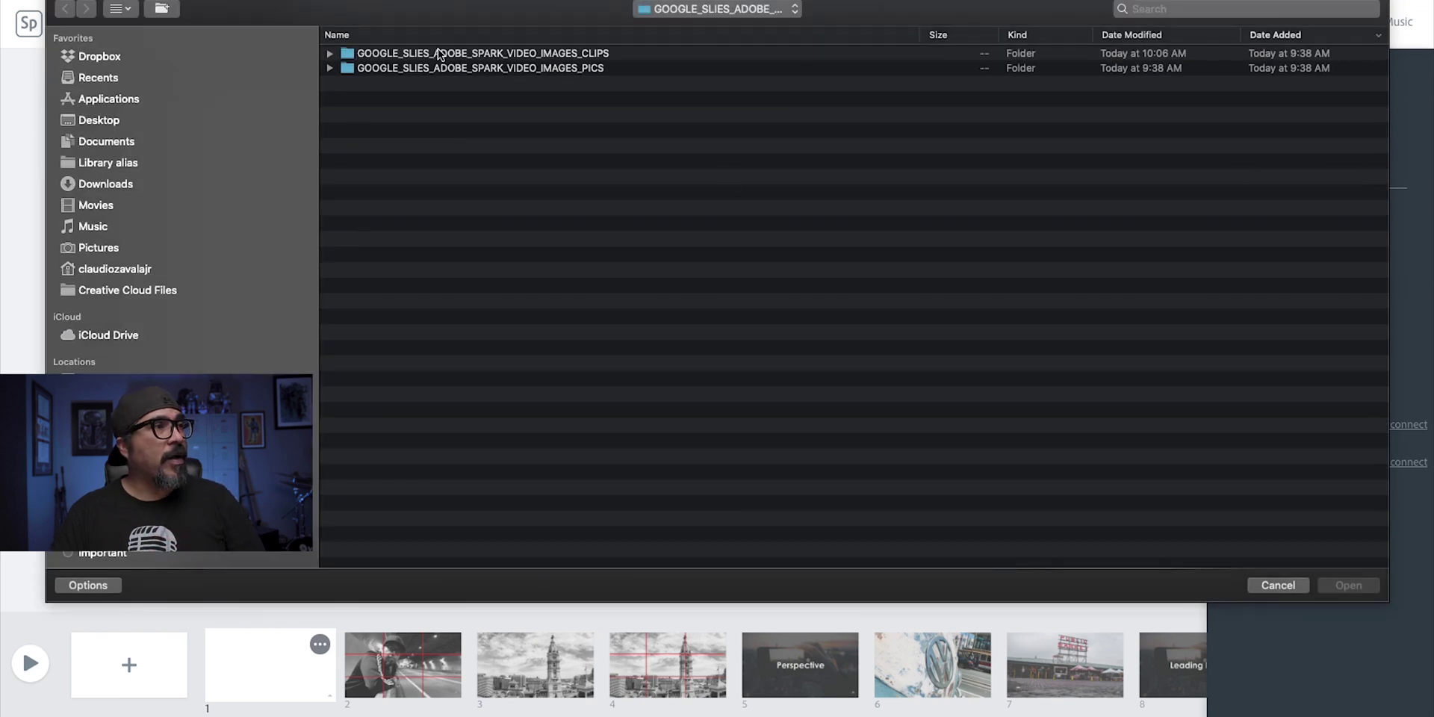
pyautogui.click(331, 68)
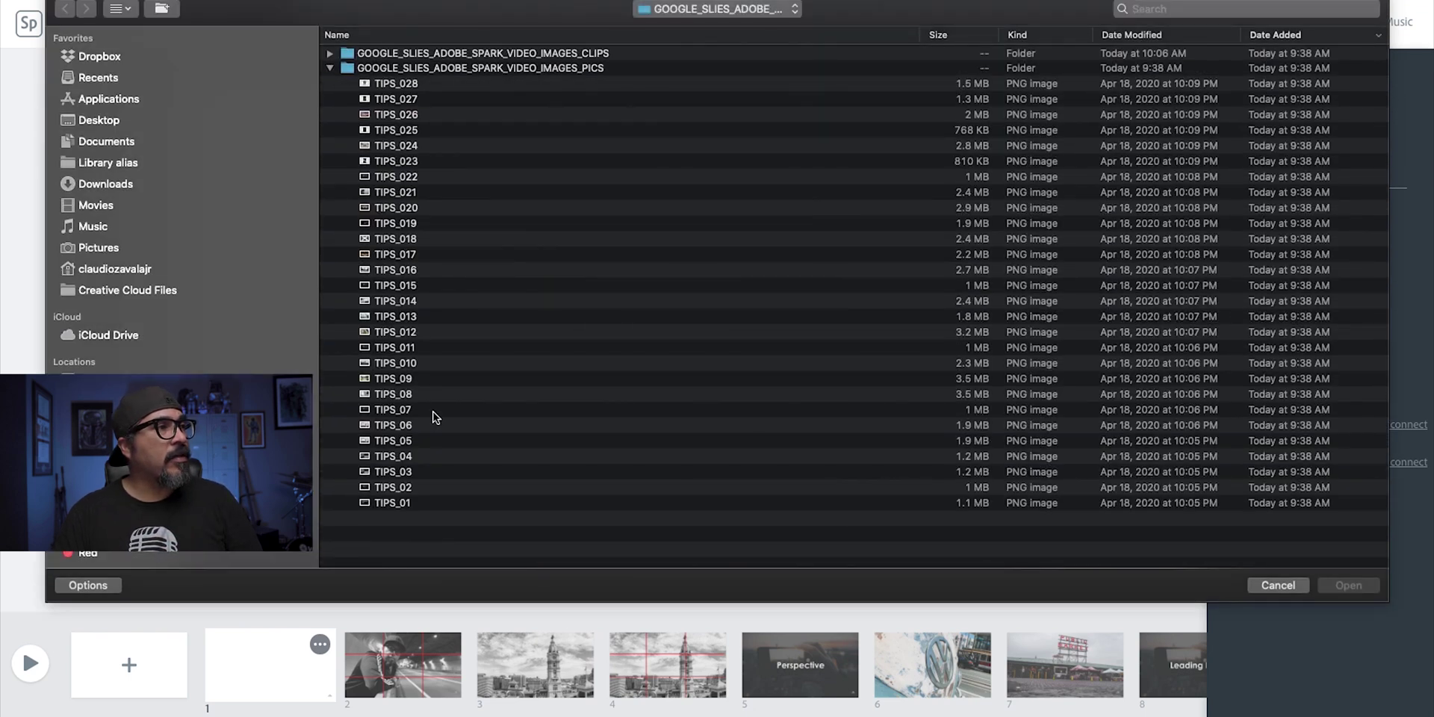
pyautogui.click(389, 472)
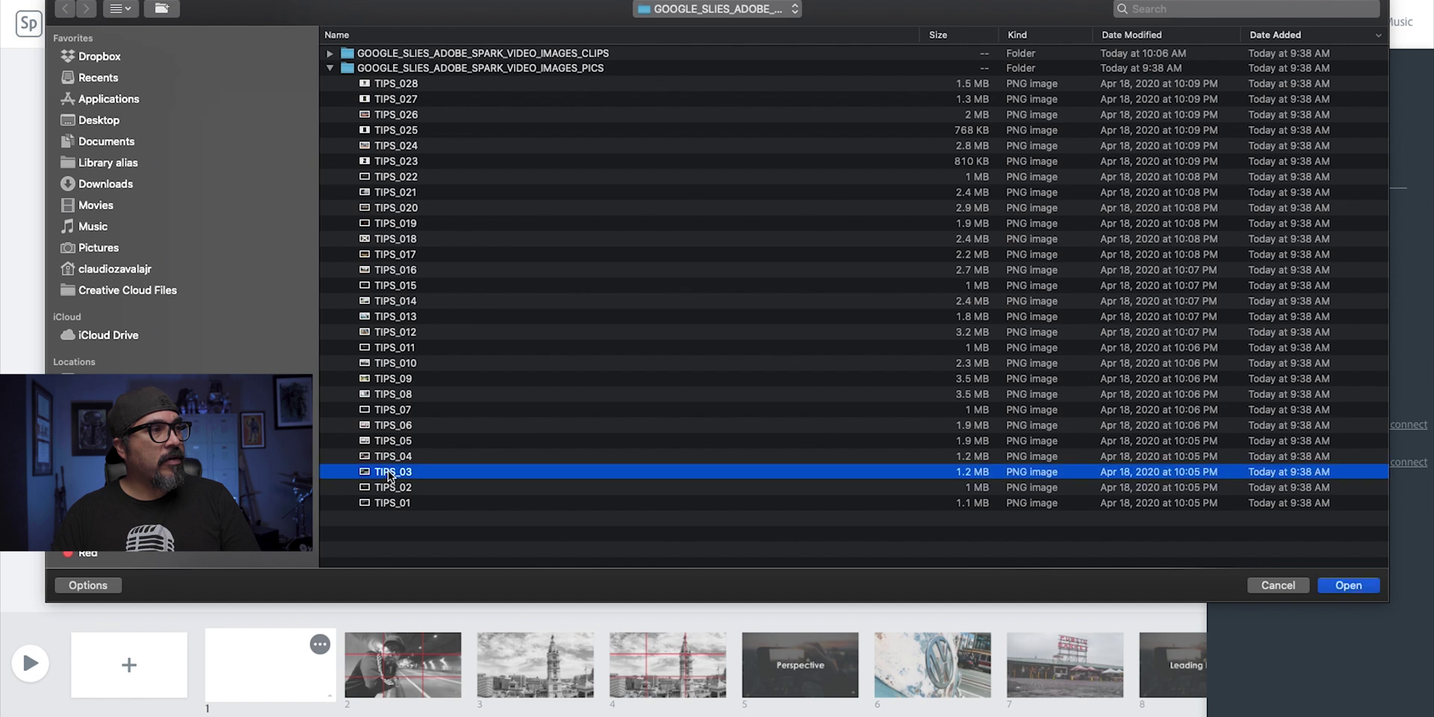
pyautogui.click(1358, 590)
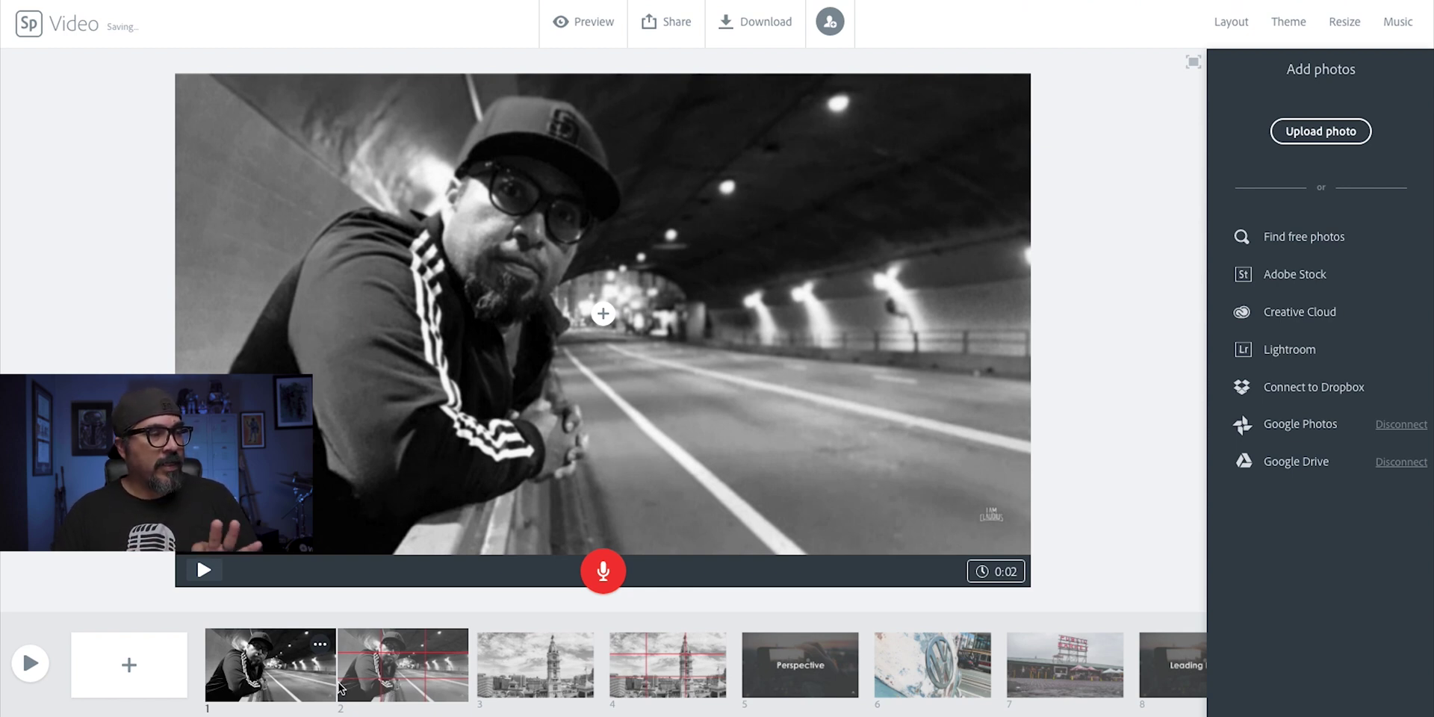
# Add a blank second slide after the tunnel portrait slide.
pyautogui.hscroll(5, 461, 676)
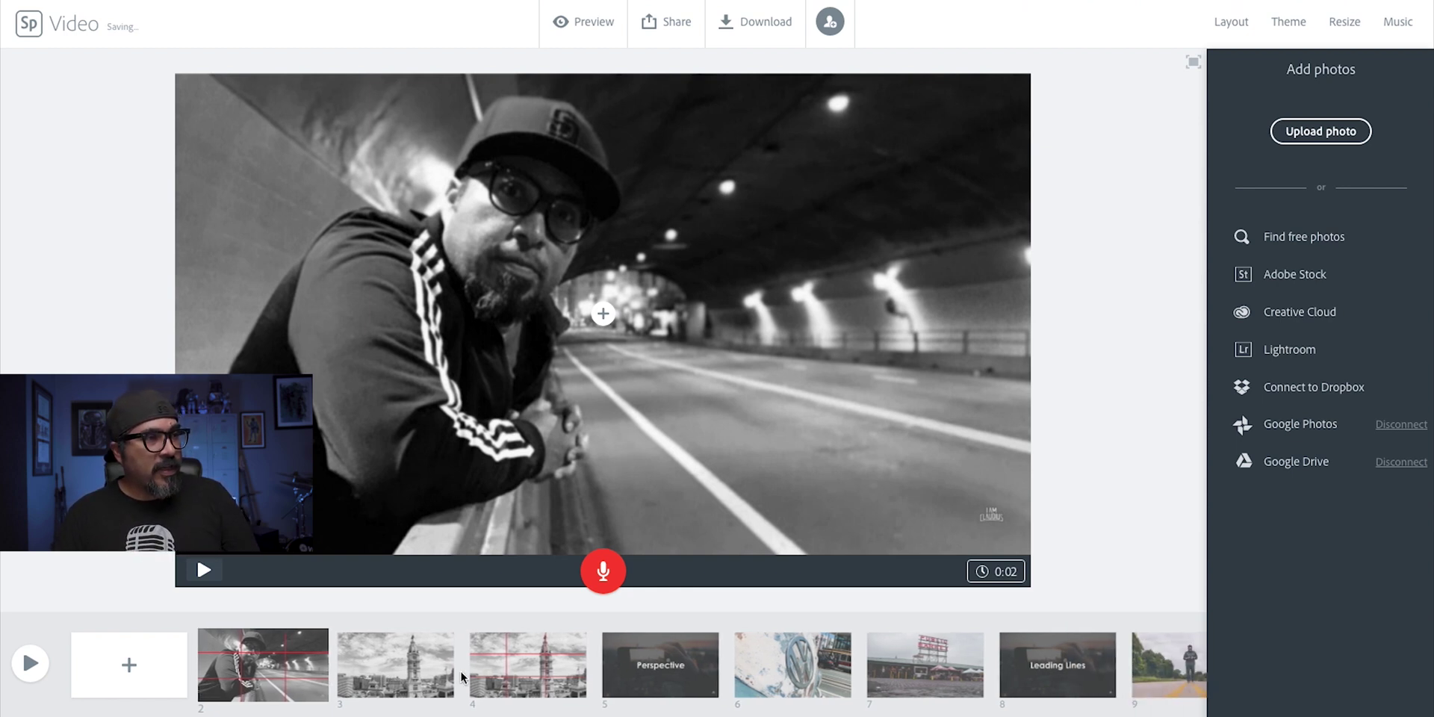
pyautogui.hscroll(-5, 460, 676)
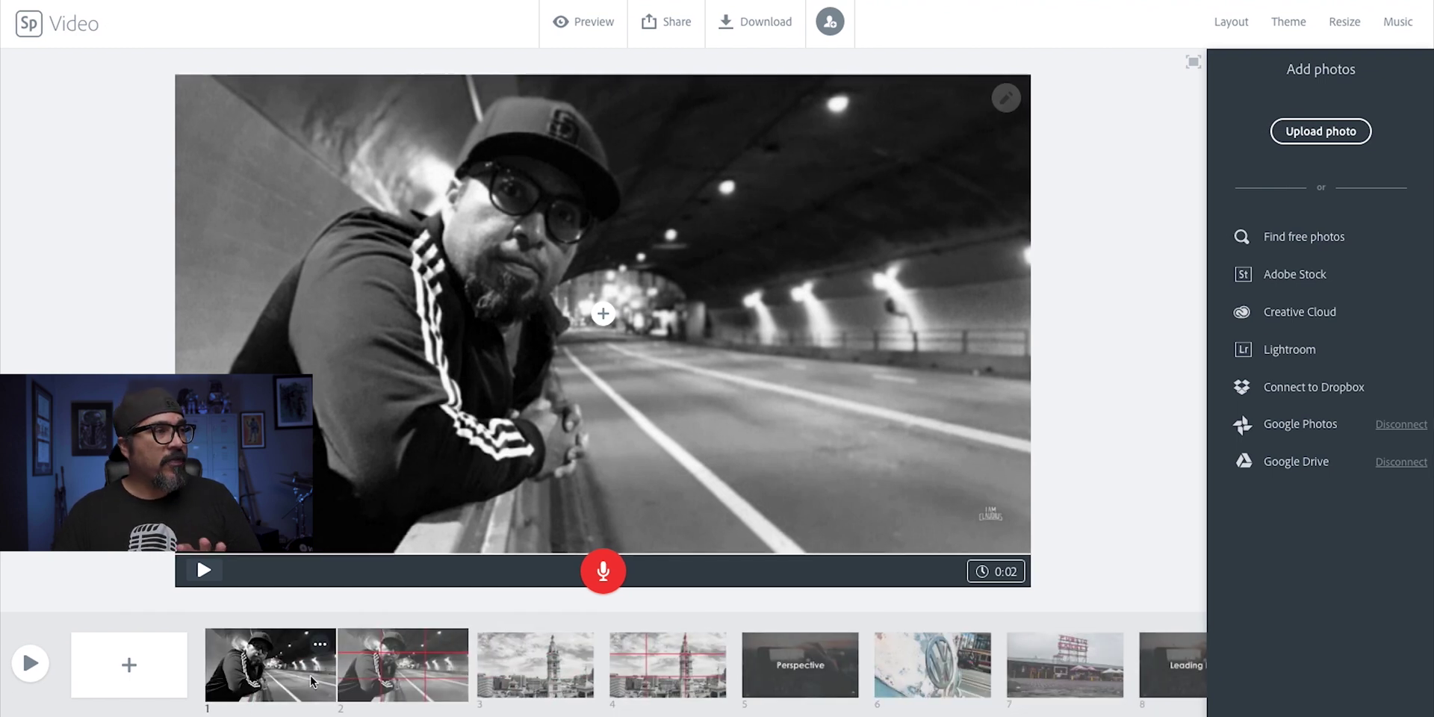
pyautogui.click(302, 675)
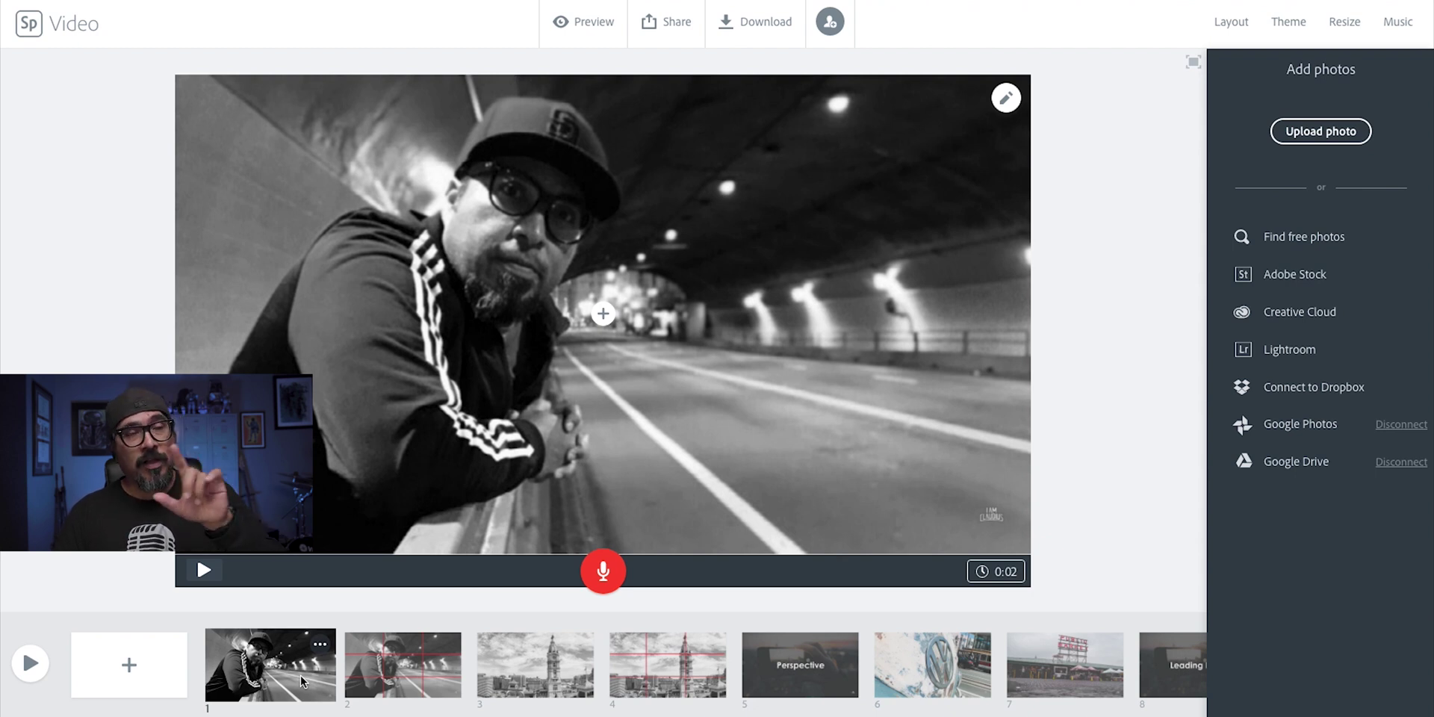
pyautogui.click(179, 666)
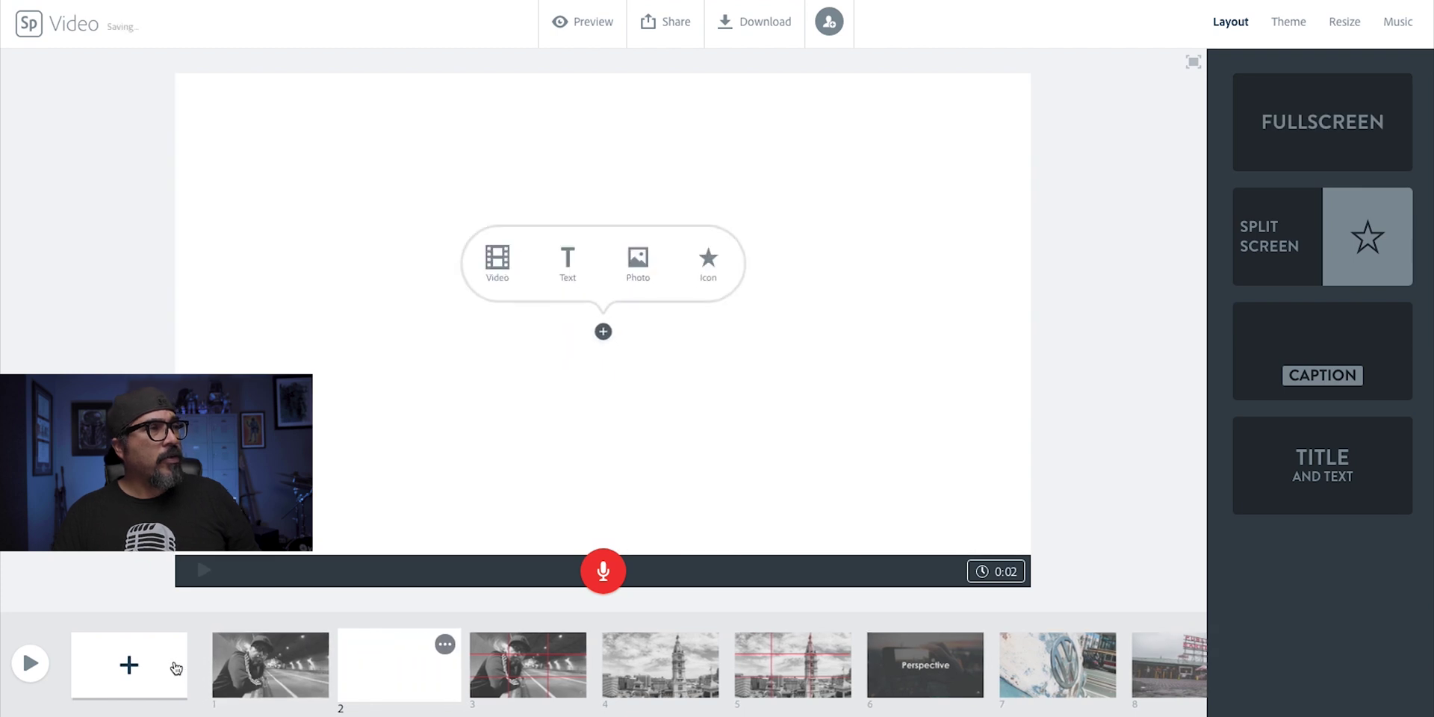
# Add IMG_5520.mov from the CLIPS folder to the new slide, trimmed to its full 0:05.
pyautogui.click(513, 266)
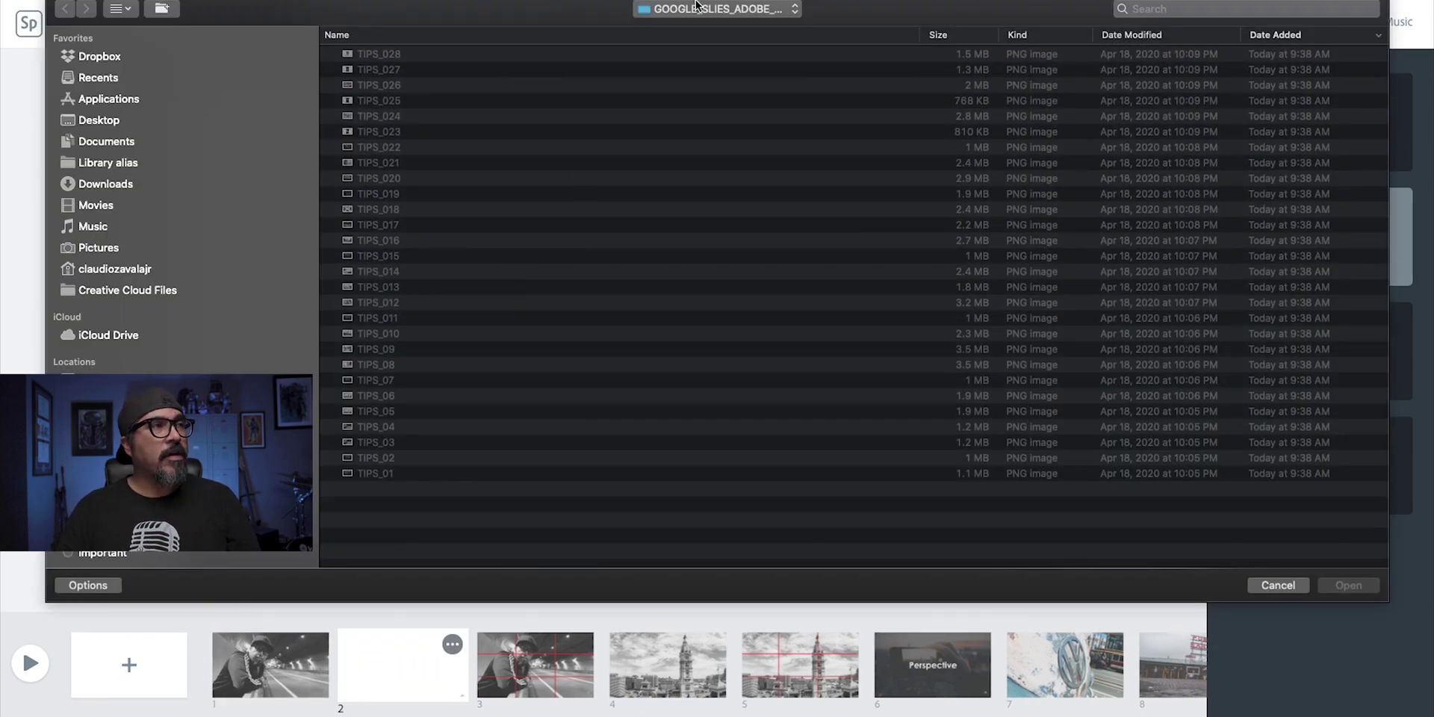
pyautogui.click(695, 7)
pyautogui.click(693, 26)
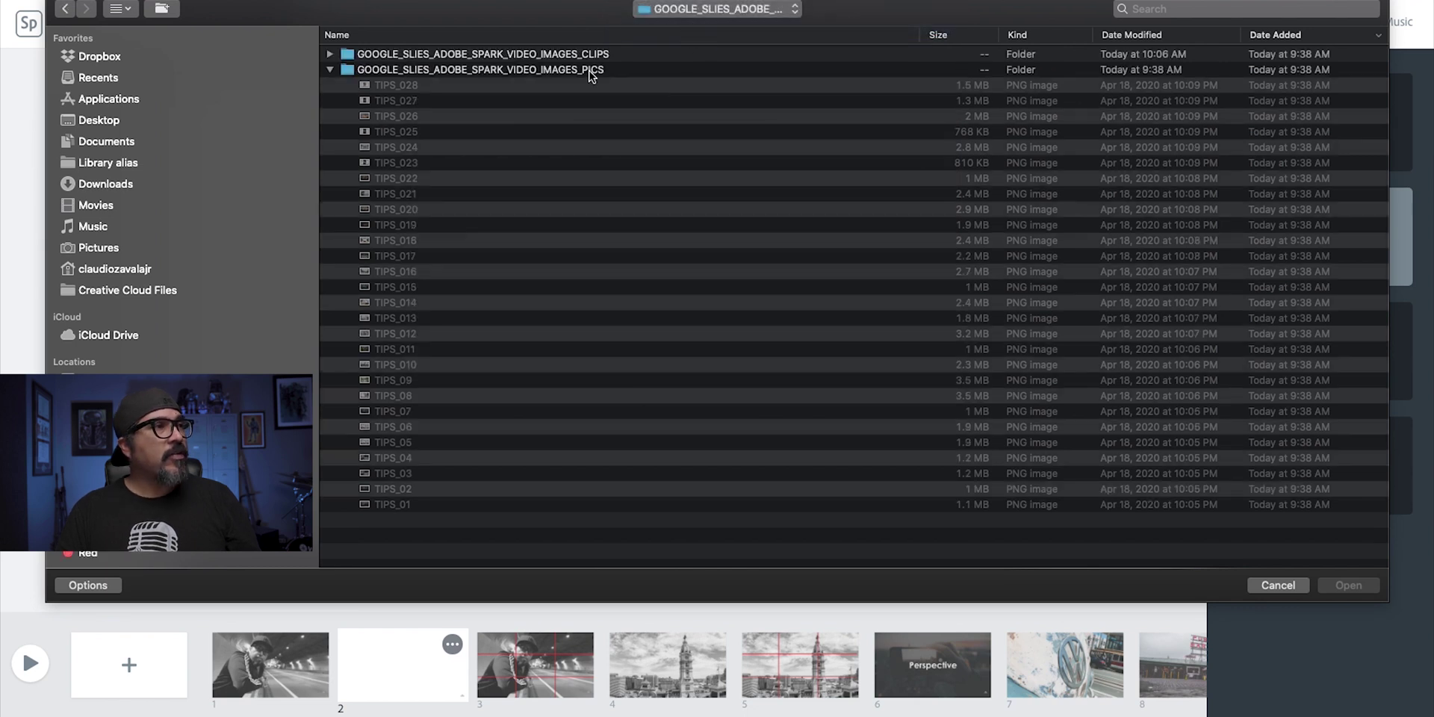
pyautogui.doubleClick(459, 55)
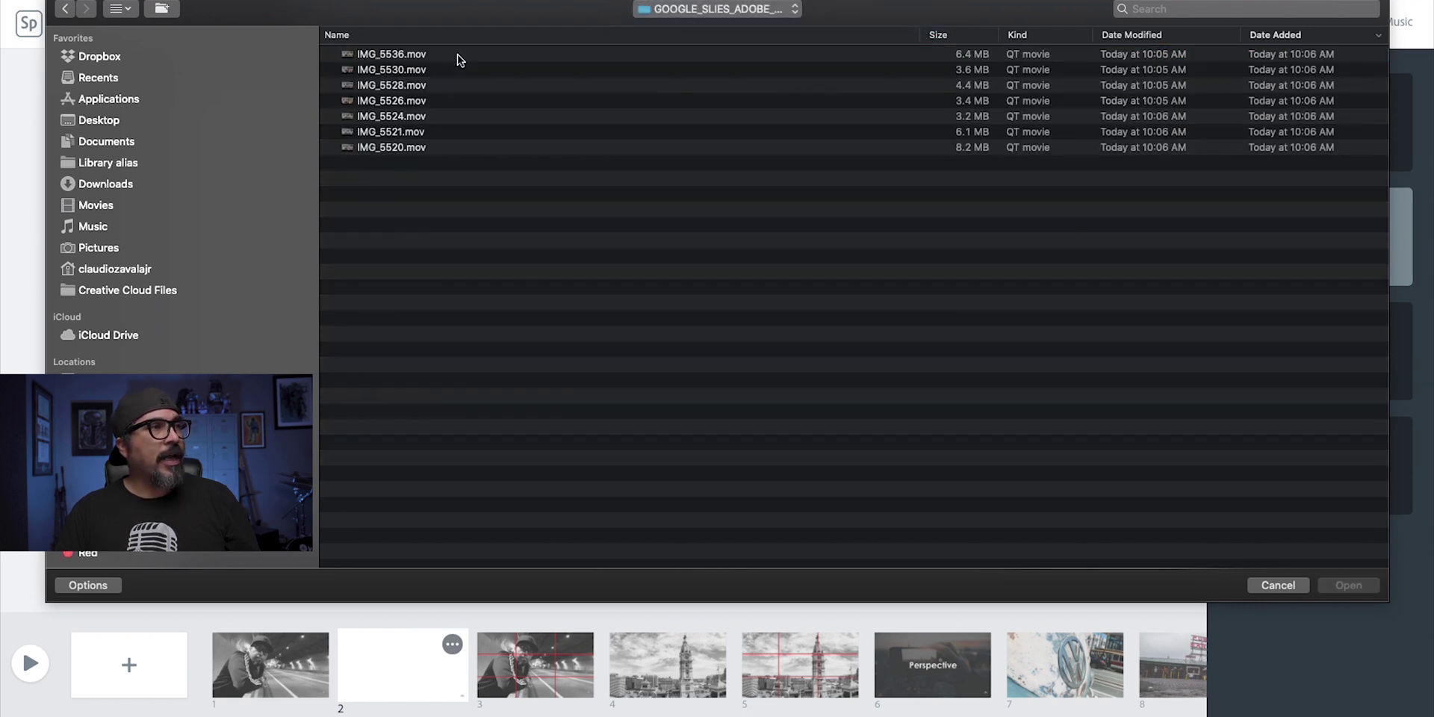
pyautogui.click(467, 147)
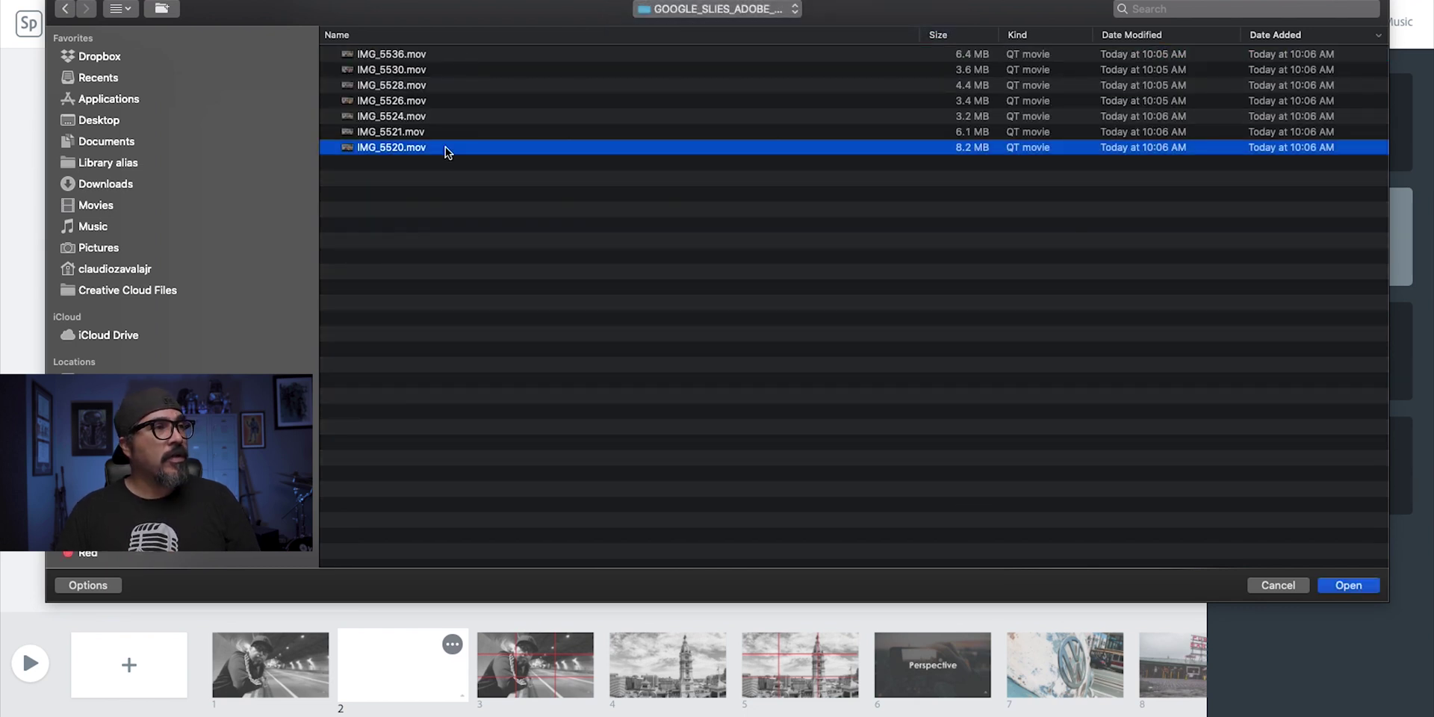
pyautogui.click(1348, 585)
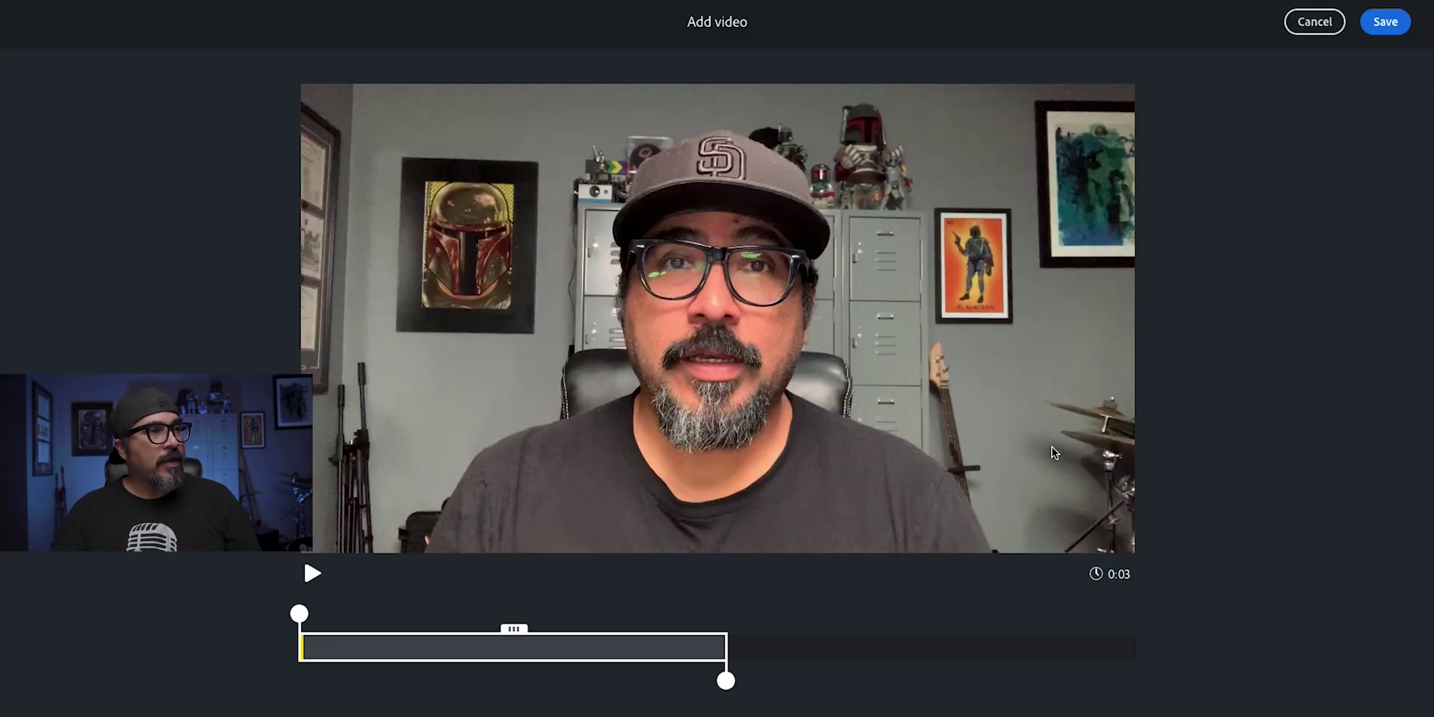
pyautogui.moveTo(730, 681); pyautogui.dragTo(1135, 680)
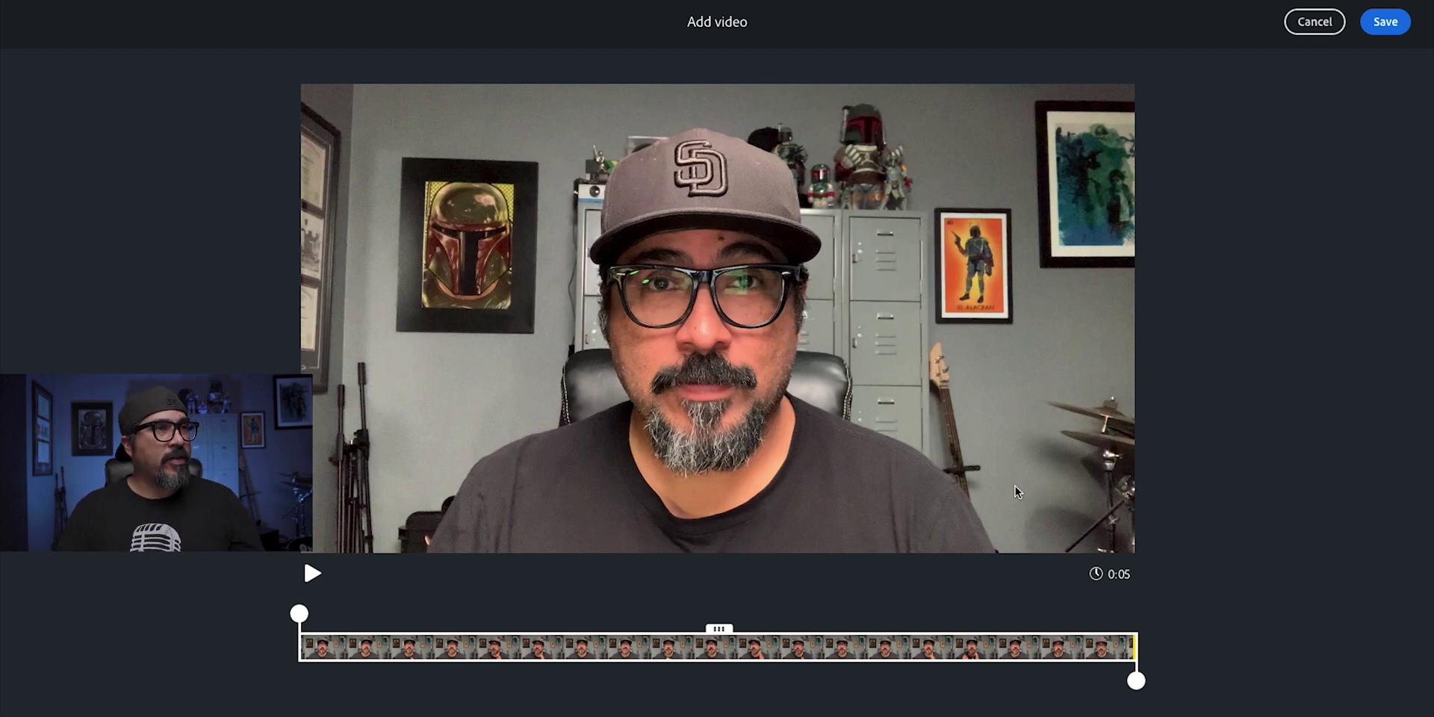
pyautogui.click(1385, 22)
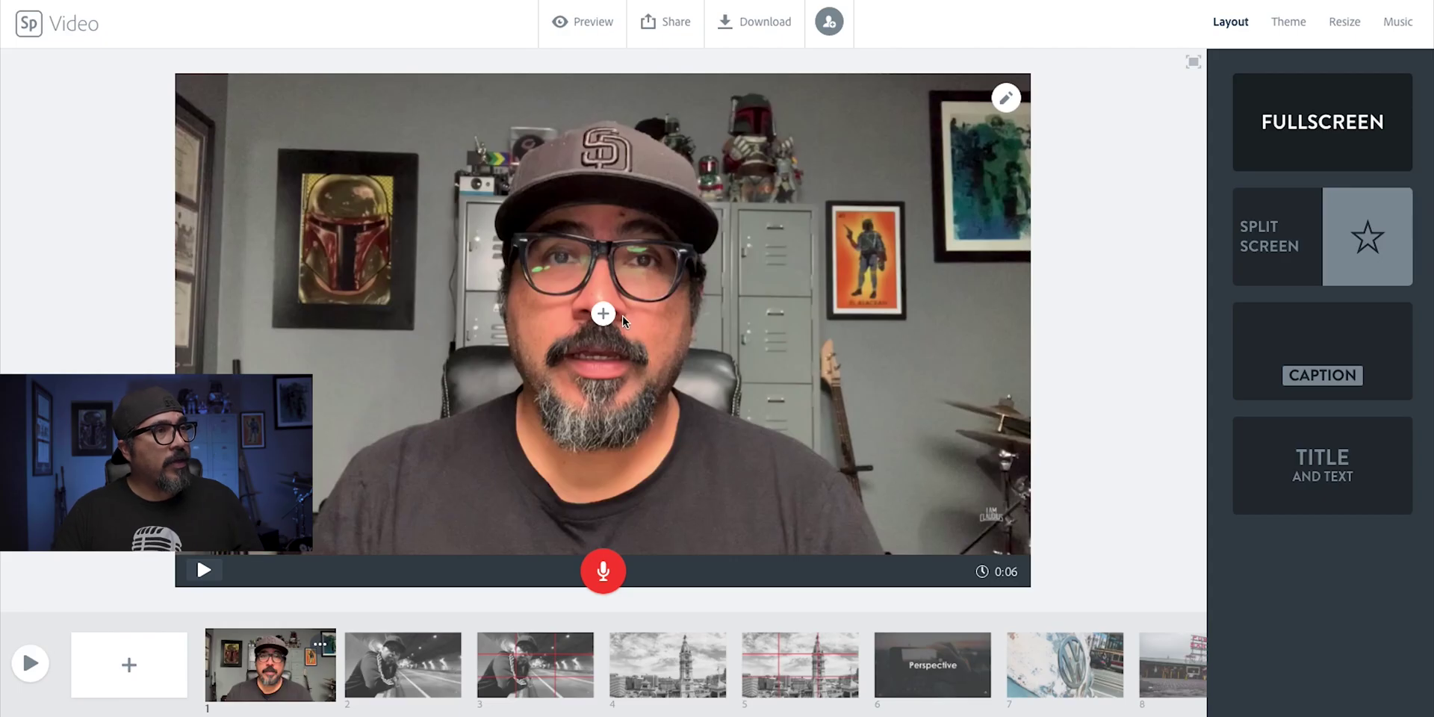
pyautogui.click(603, 315)
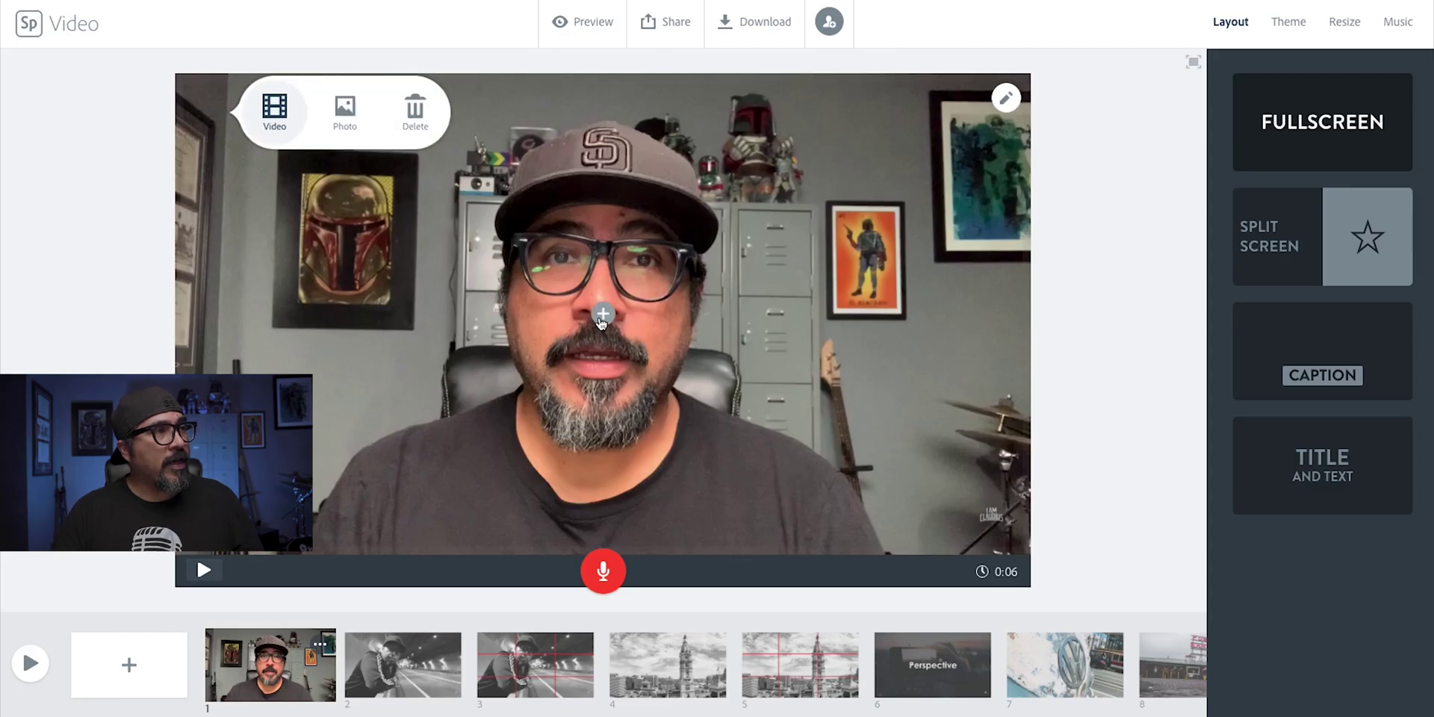
# Add a text box over the webcam clip reading 'TOP 5 PHOTOGRAPHY TIP + 1'.
pyautogui.click(602, 316)
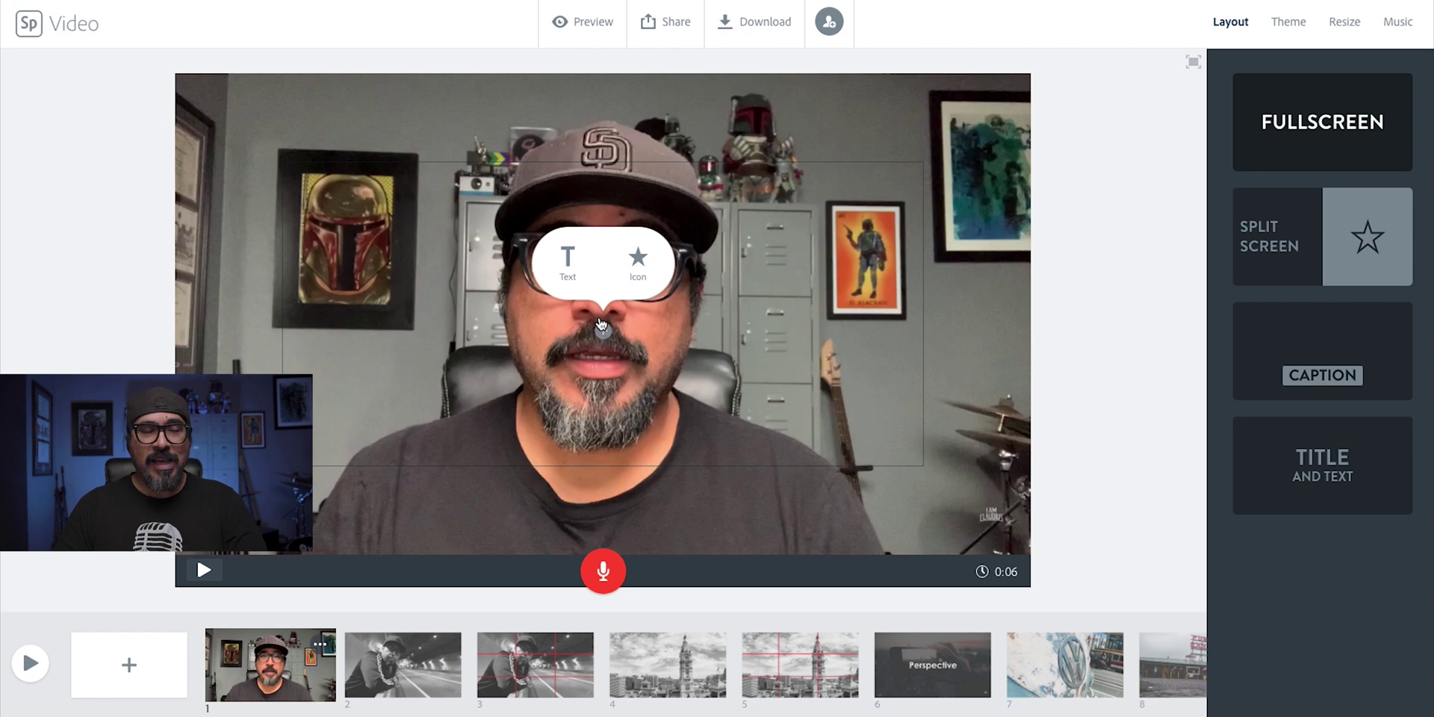
pyautogui.click(572, 270)
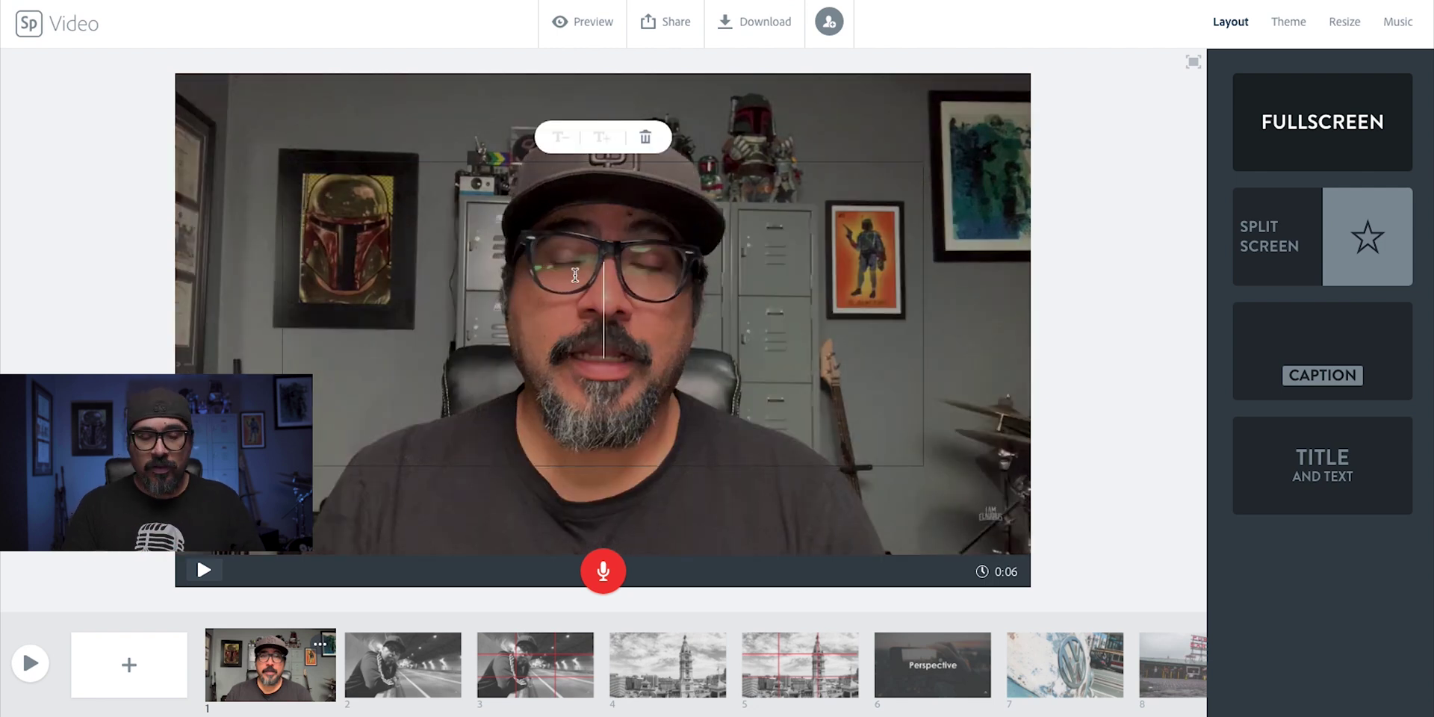
pyautogui.write('5')
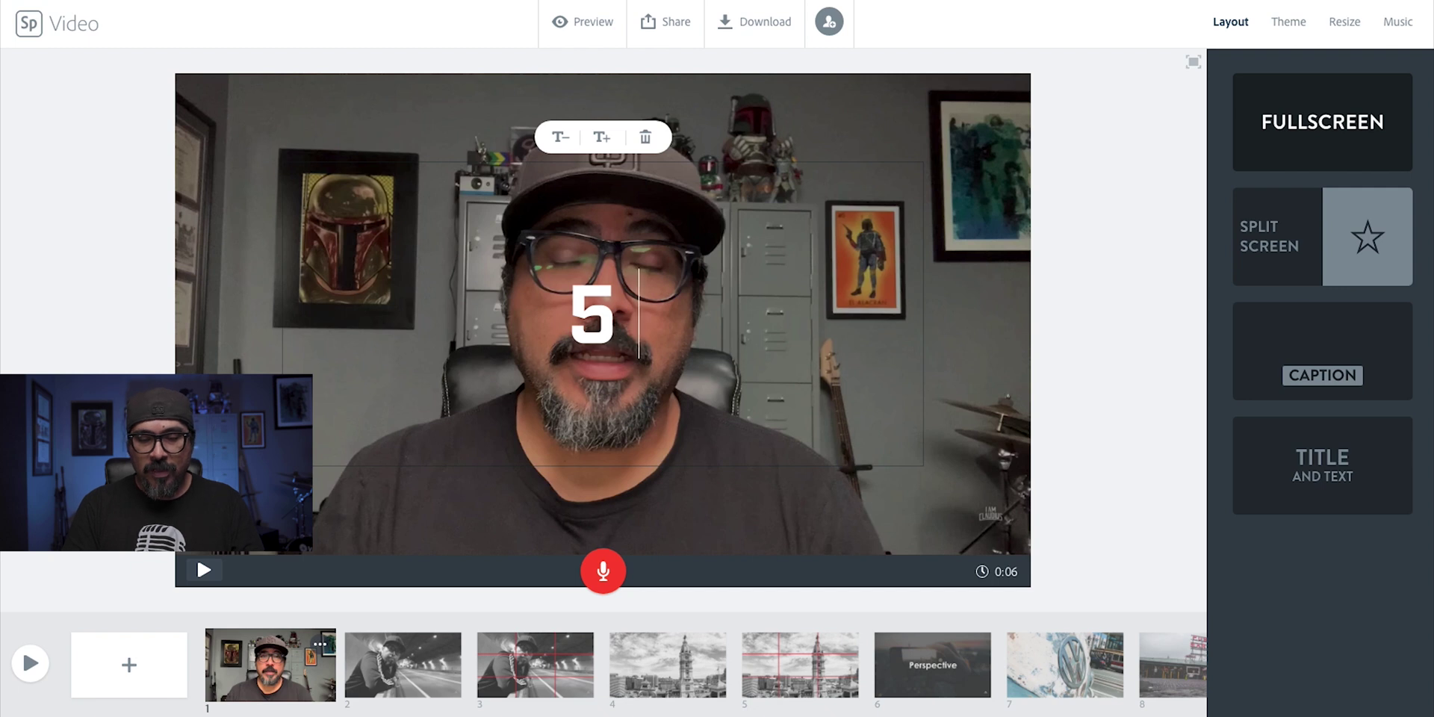
pyautogui.press('BackSpace')
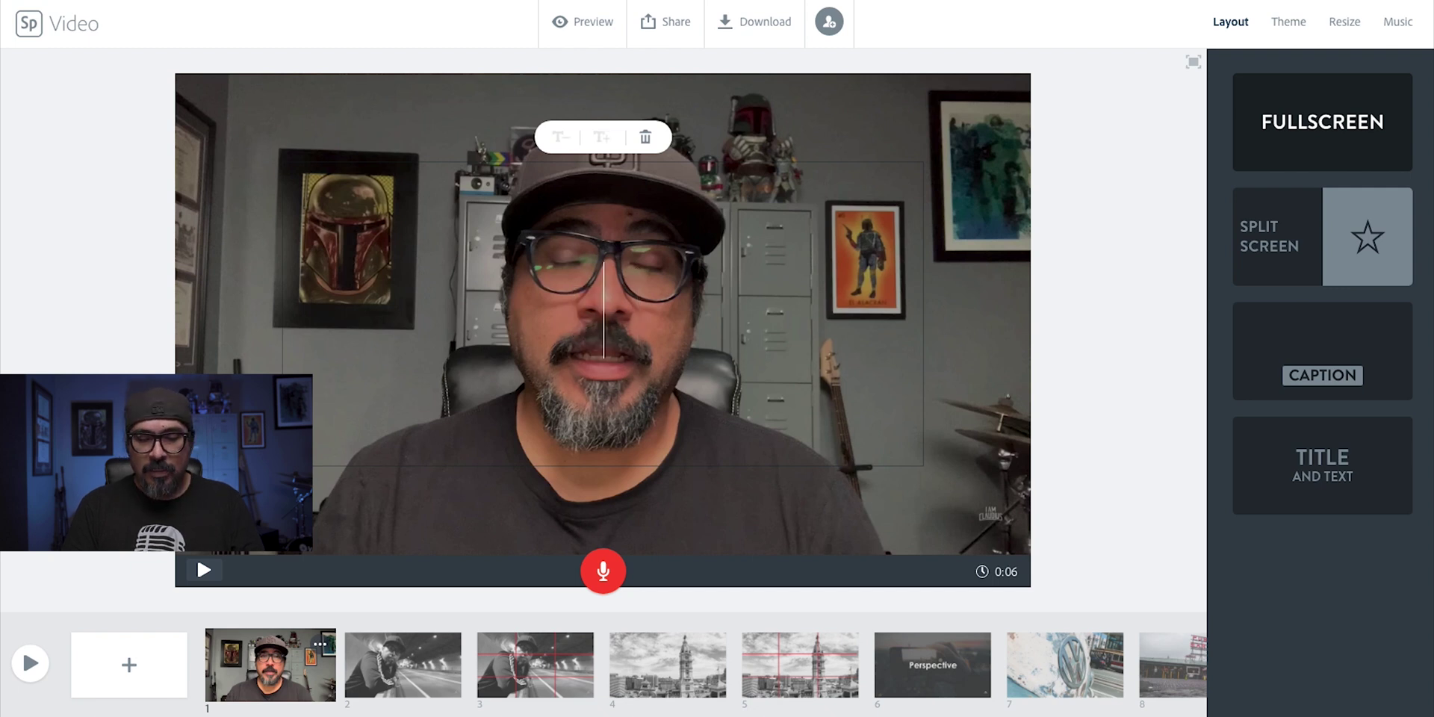
pyautogui.write('TOP 5 TIPS')
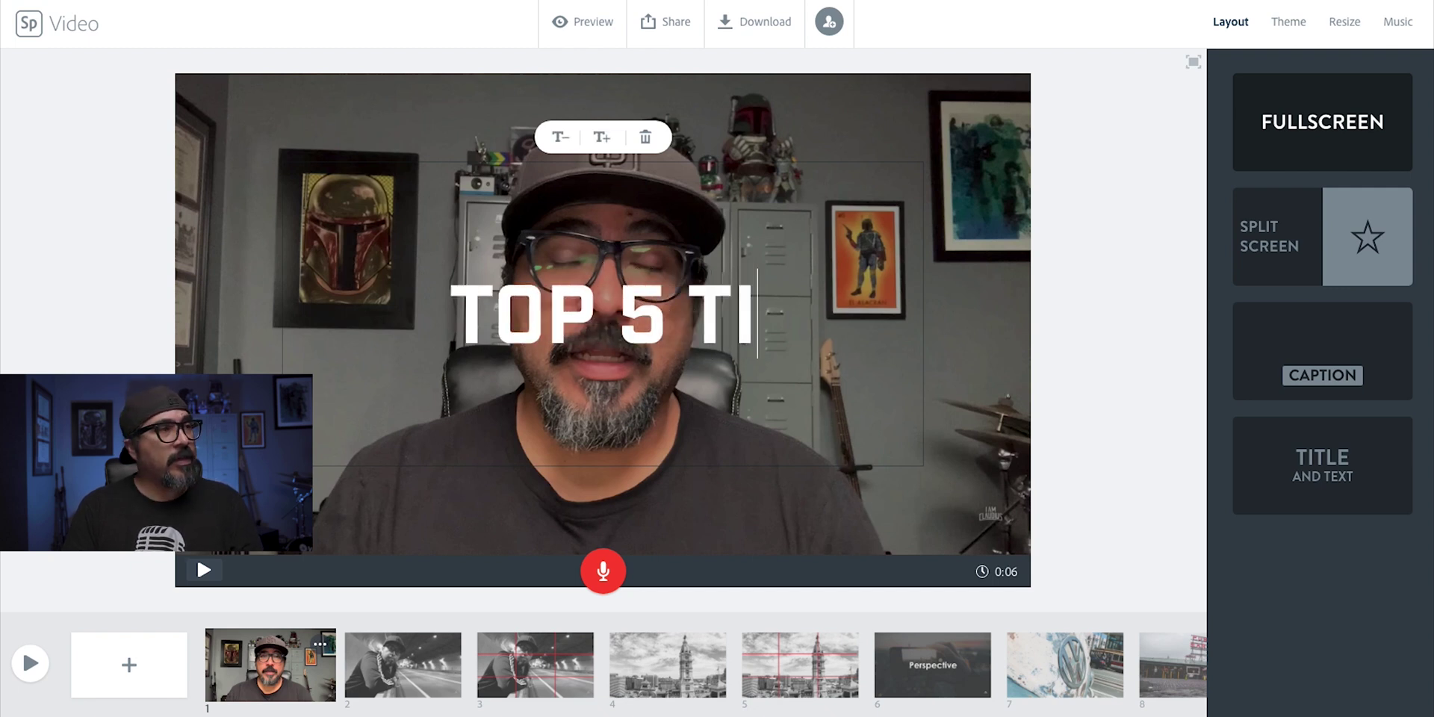
pyautogui.press('BackSpace')
pyautogui.press('BackSpace')
pyautogui.press('BackSpace')
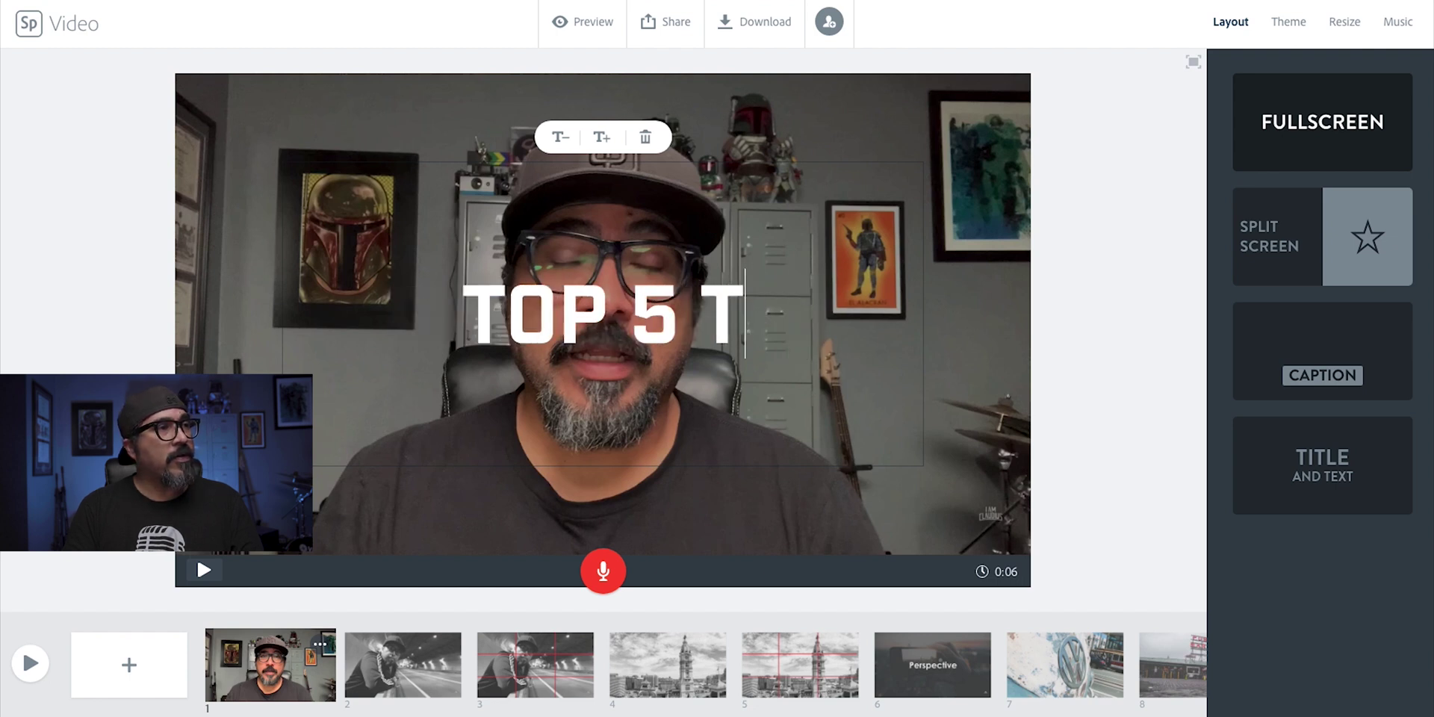
pyautogui.press('BackSpace')
pyautogui.write('P')
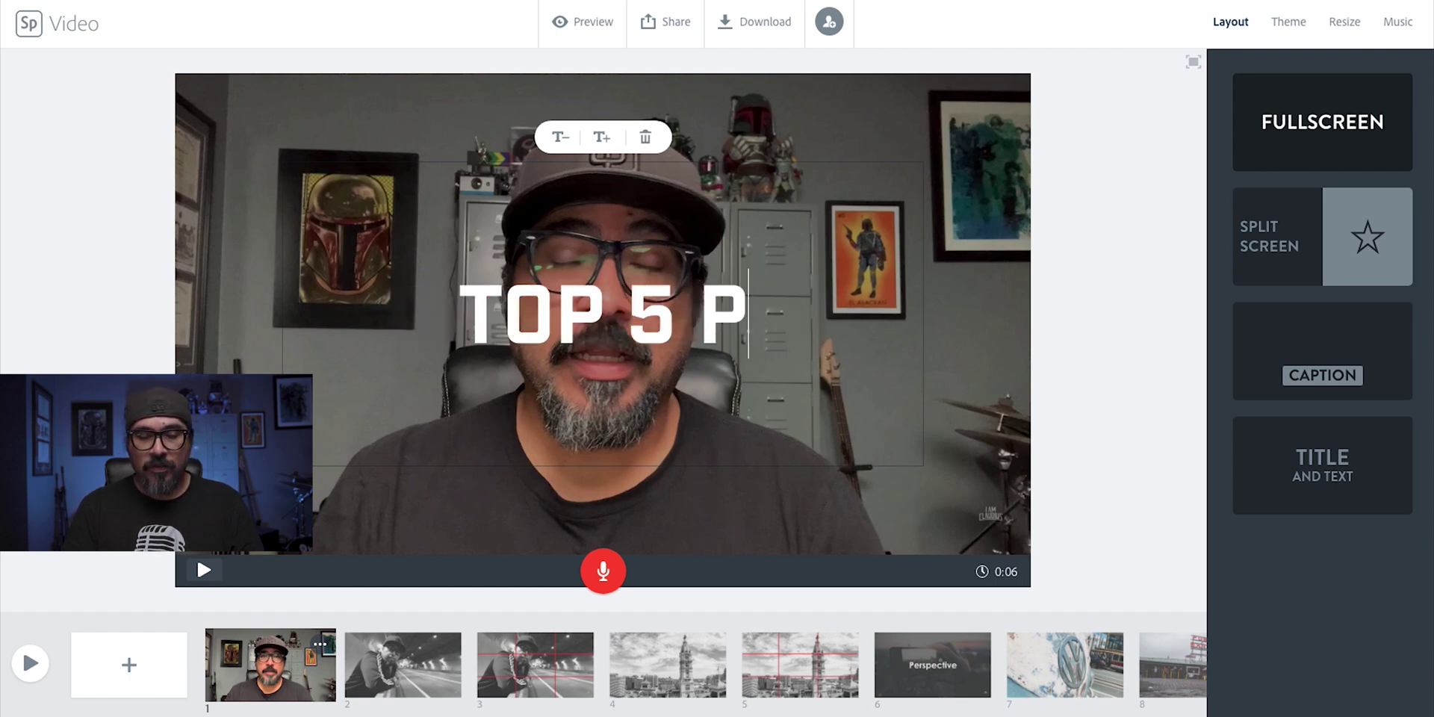
pyautogui.write('HOTOGRA')
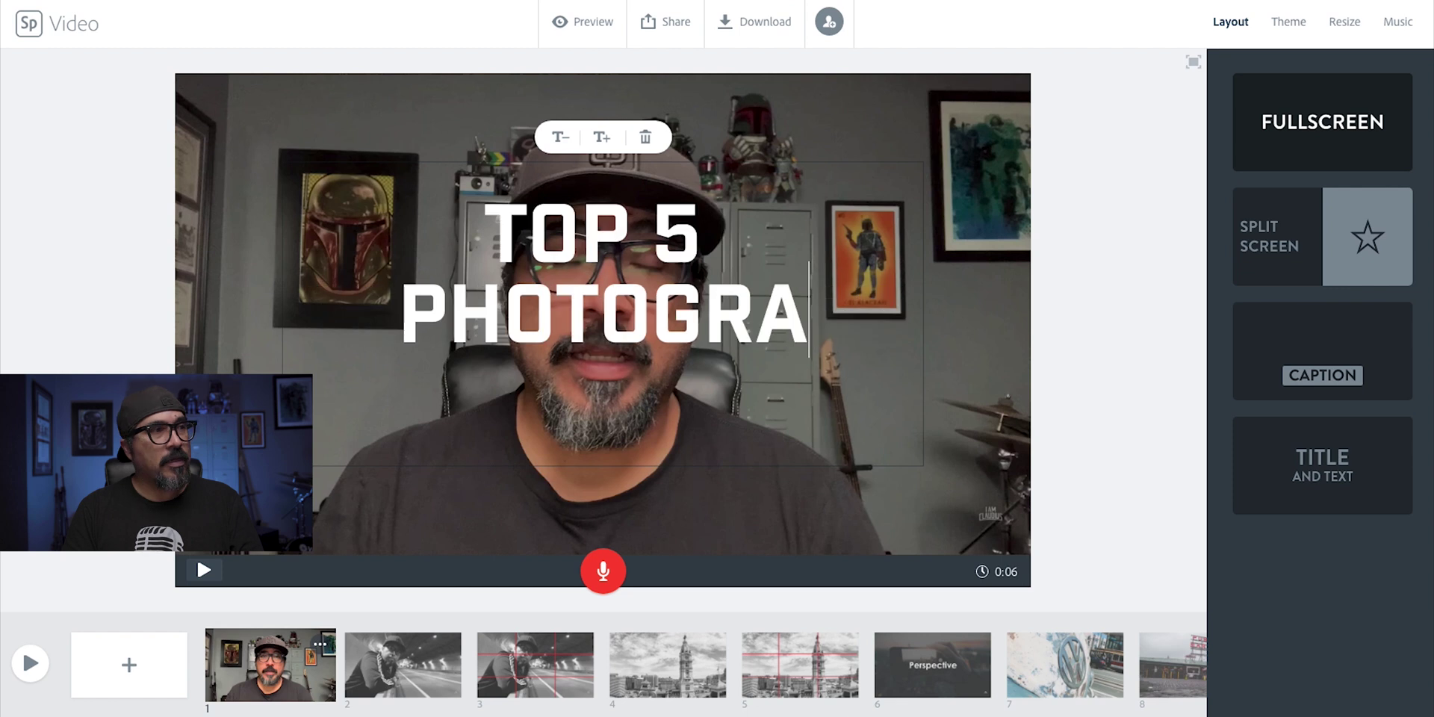
pyautogui.write('PHY TIP')
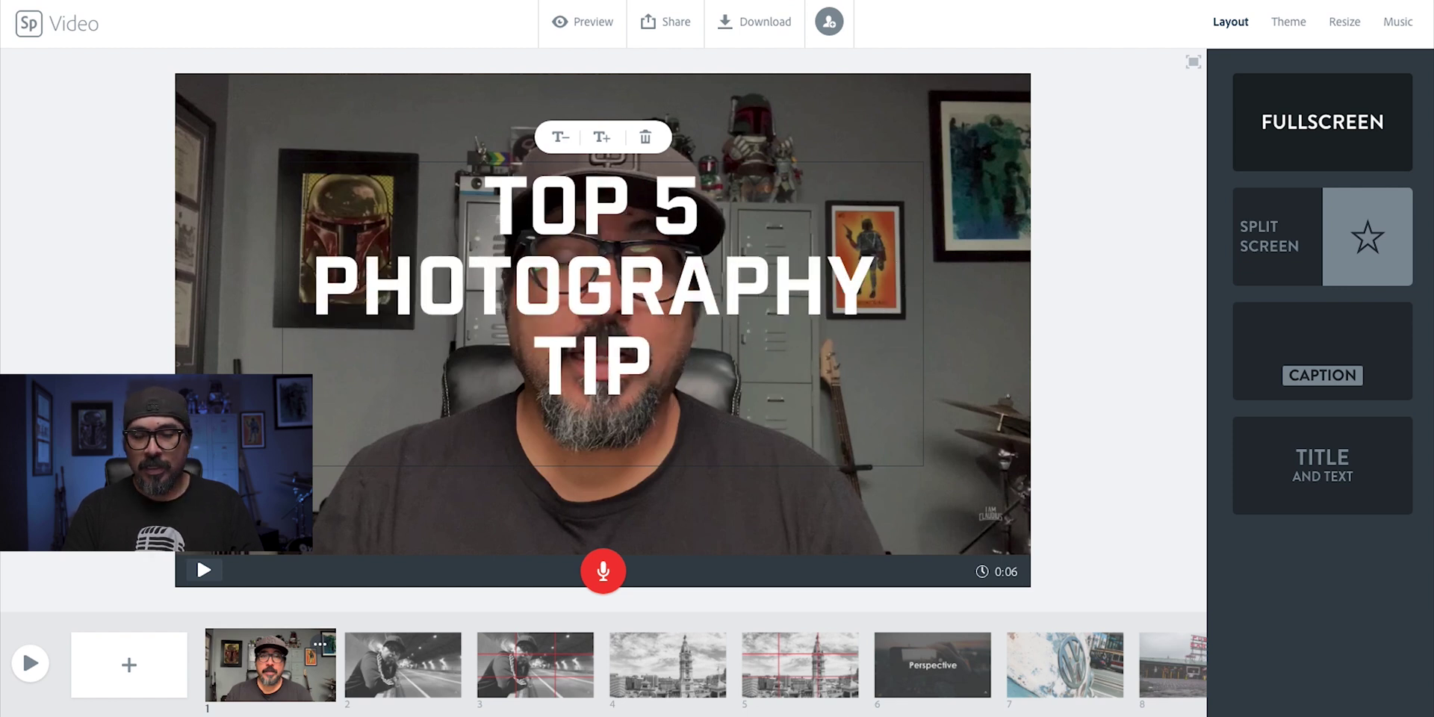
pyautogui.write(' + 1')
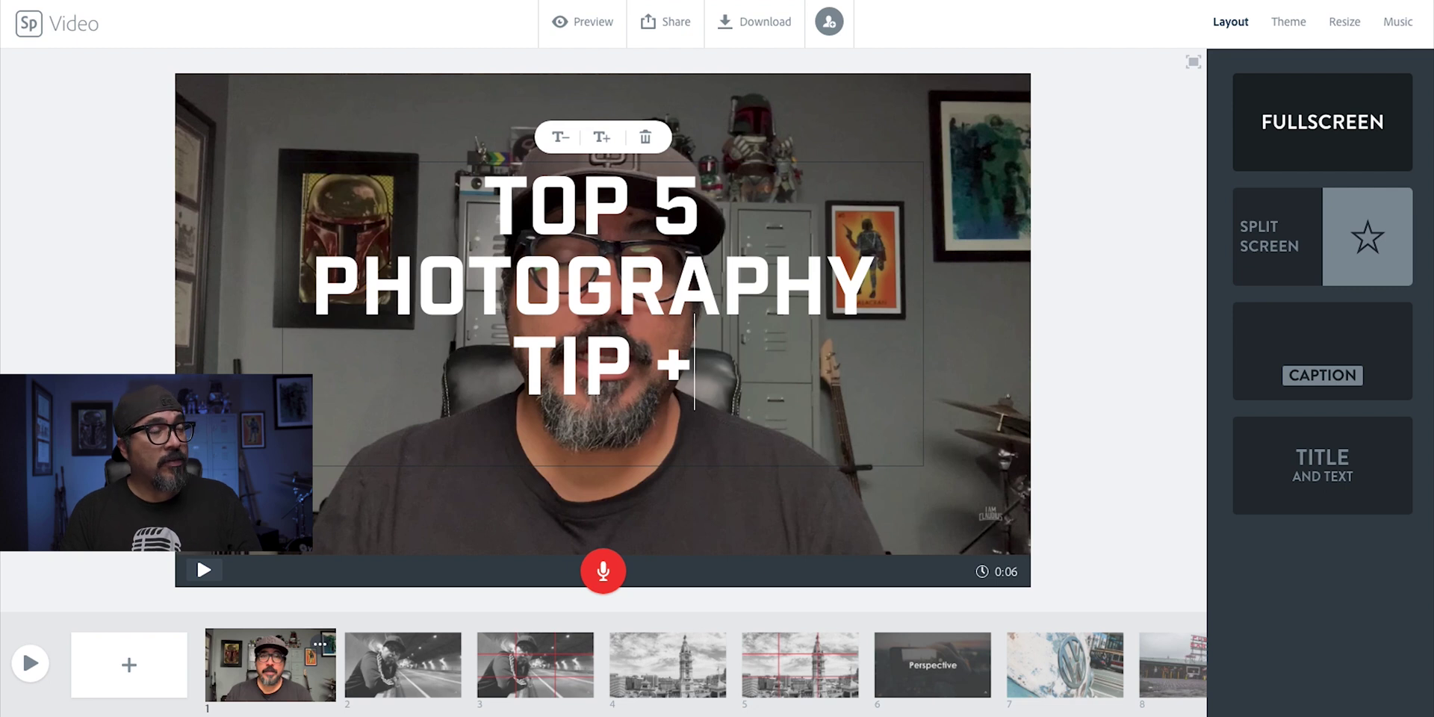
# Shrink the title to a single line and move it toward the clip's lower left.
pyautogui.click(572, 145)
pyautogui.moveTo(580, 258); pyautogui.dragTo(531, 386)
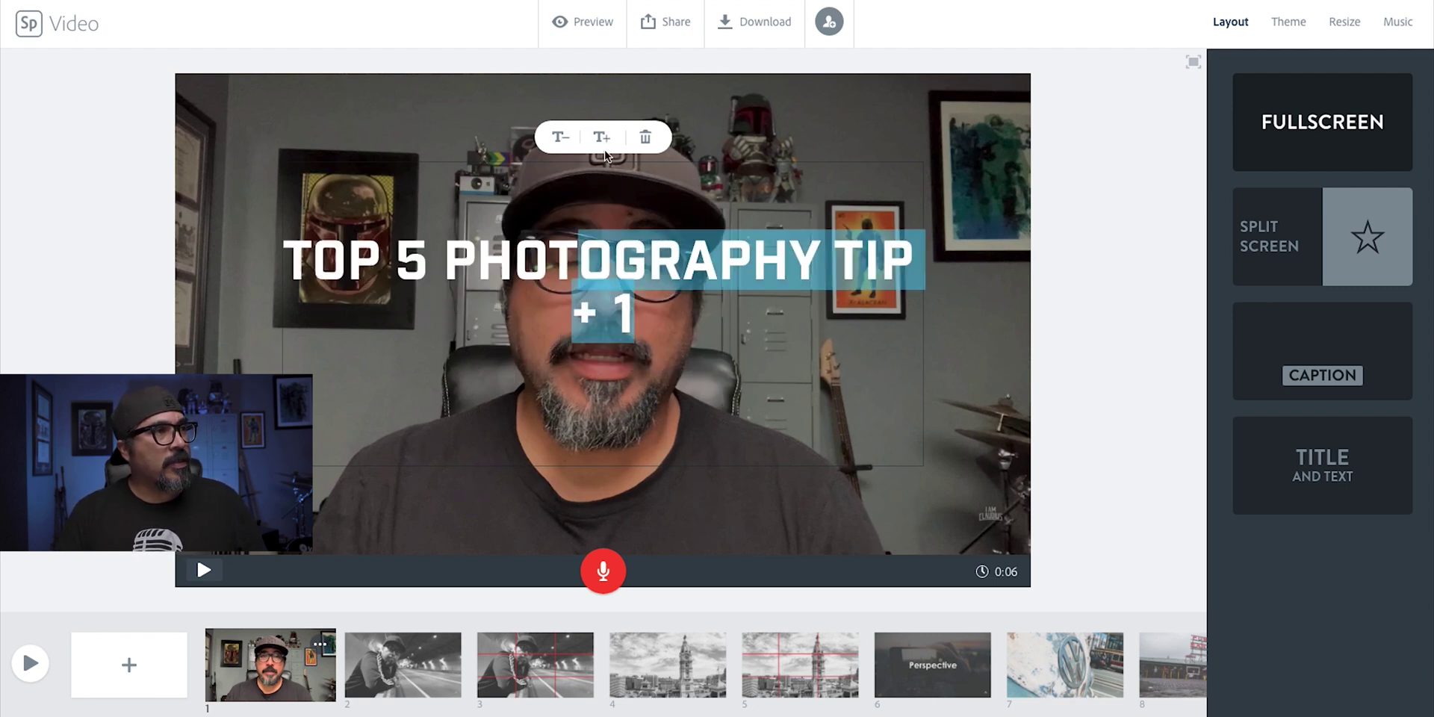
pyautogui.click(561, 138)
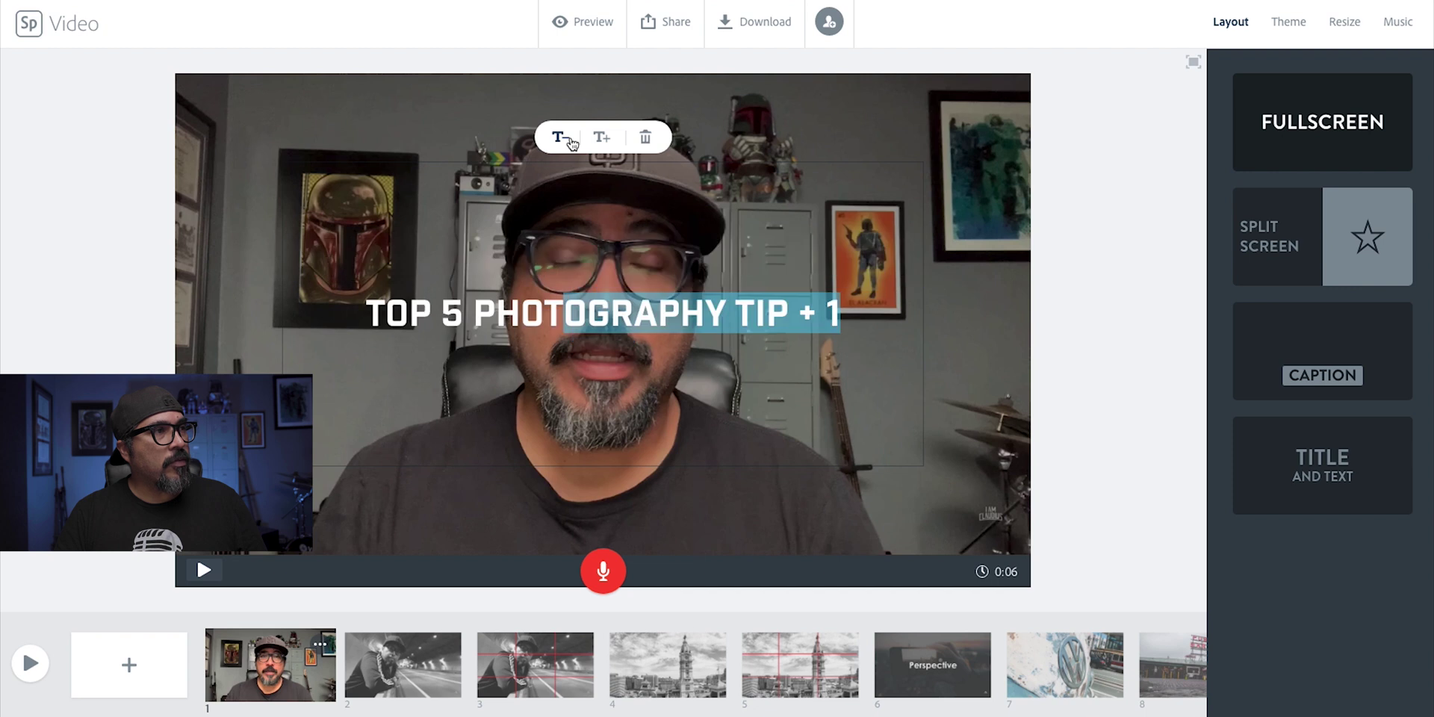
pyautogui.click(412, 481)
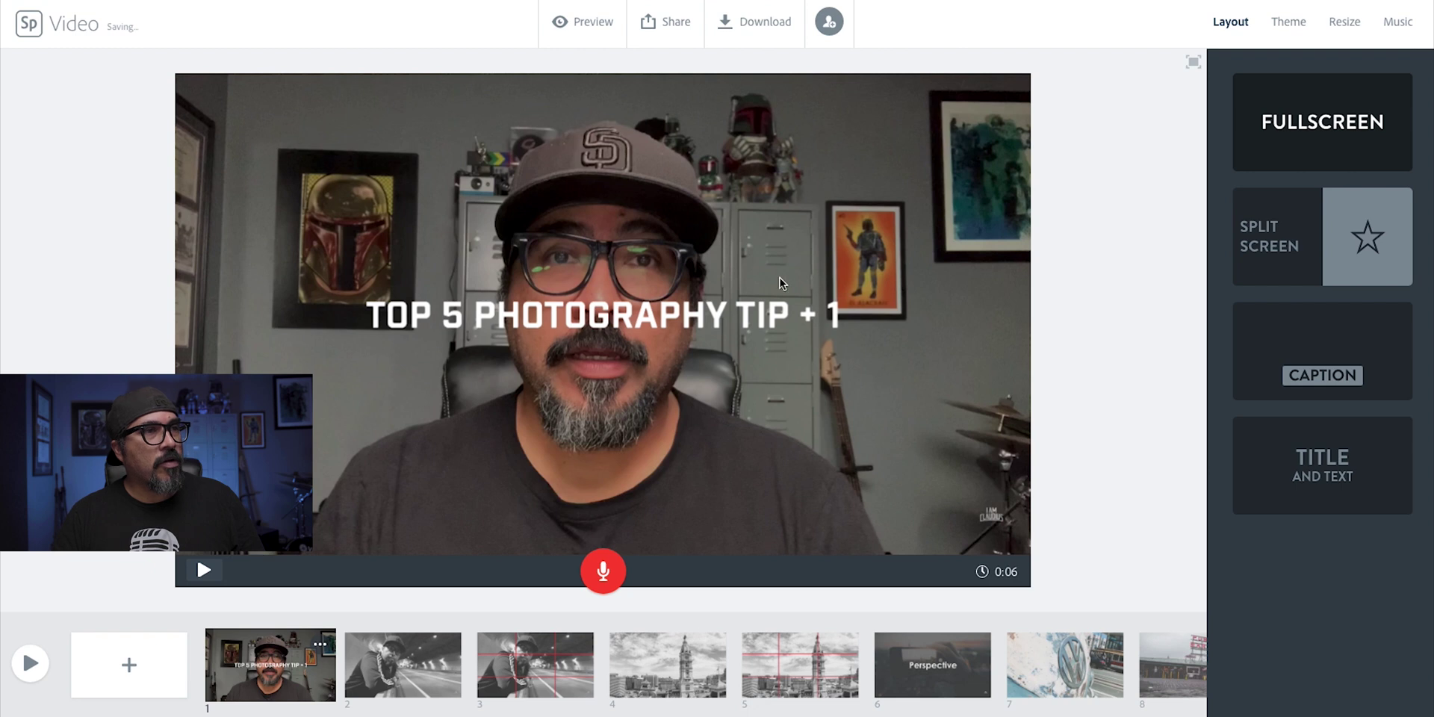
pyautogui.moveTo(730, 310); pyautogui.dragTo(552, 494)
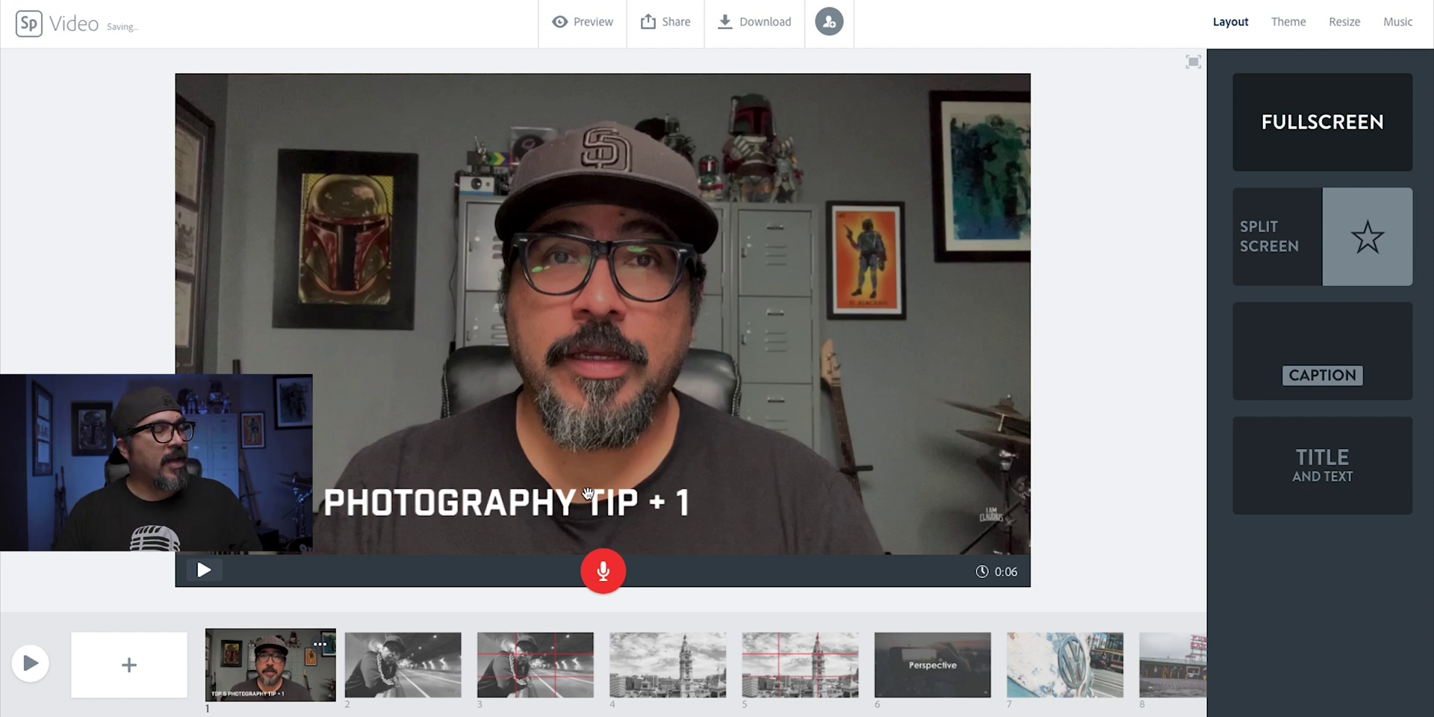
pyautogui.click(148, 689)
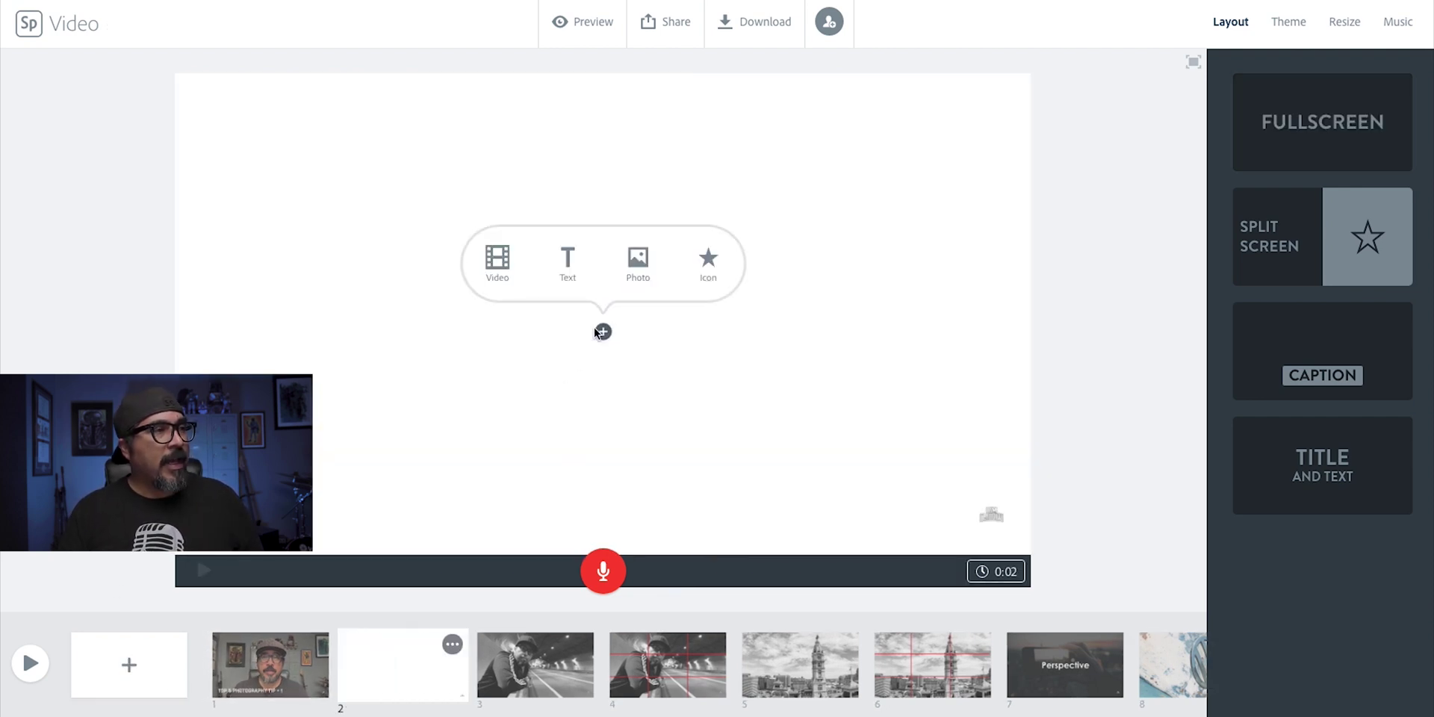
# Give slide 2 a split-screen layout and start adding a video to its left half.
pyautogui.click(1311, 257)
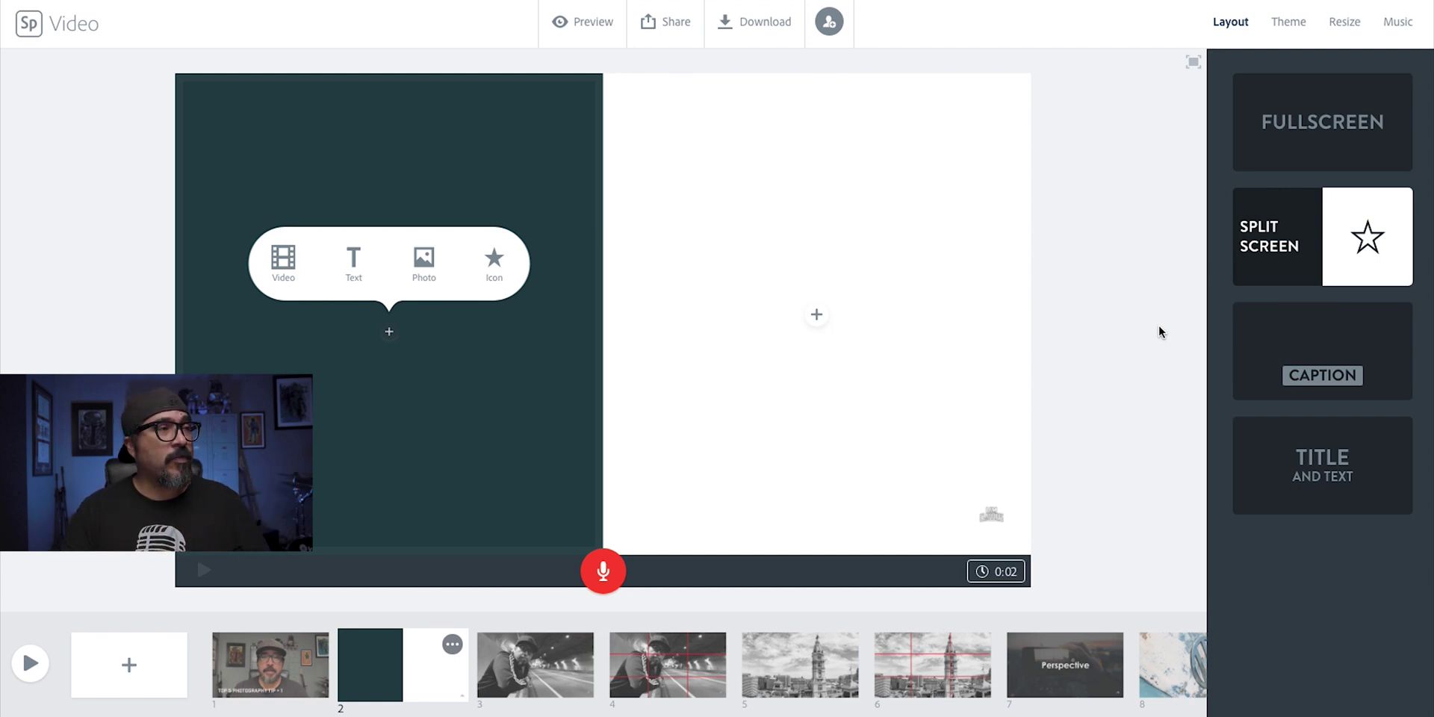
pyautogui.click(302, 278)
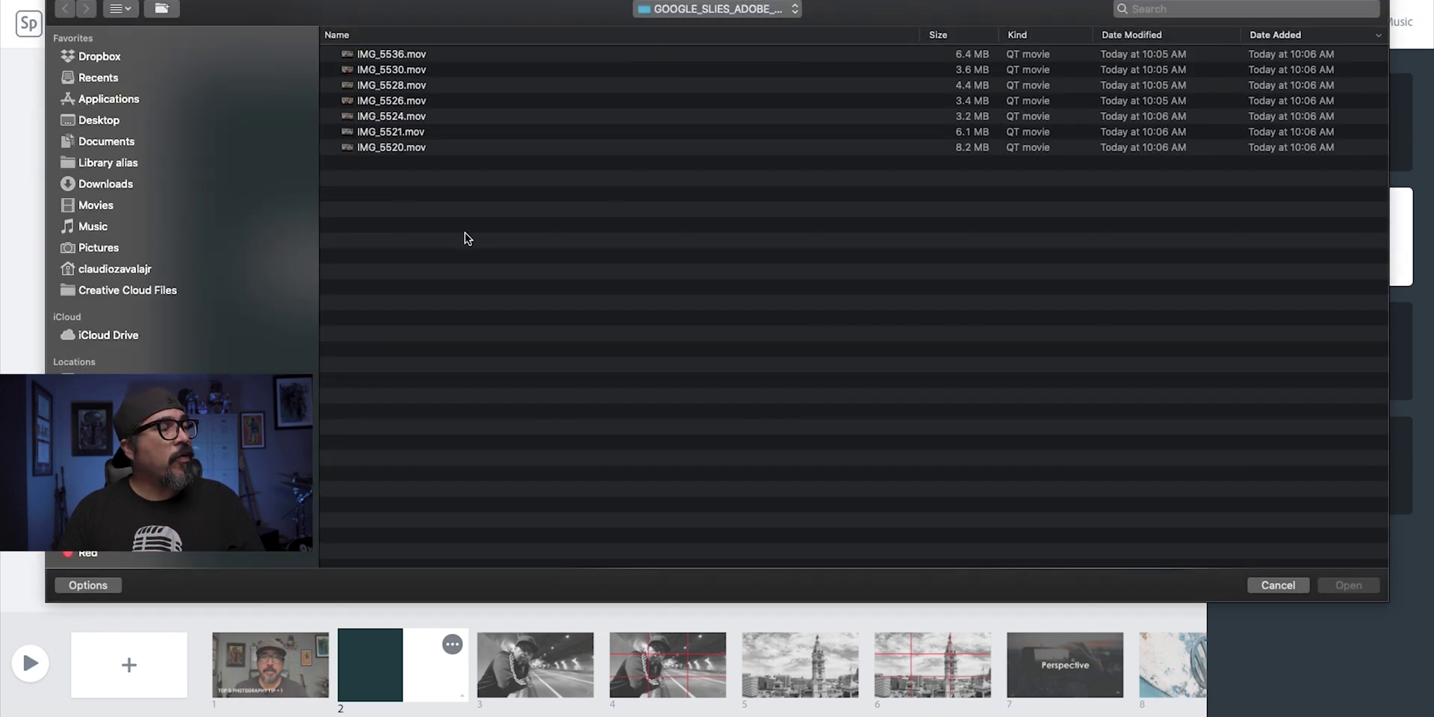
# Place IMG_5521.mov in slide 2's left half at its full 0:04 length.
pyautogui.click(402, 135)
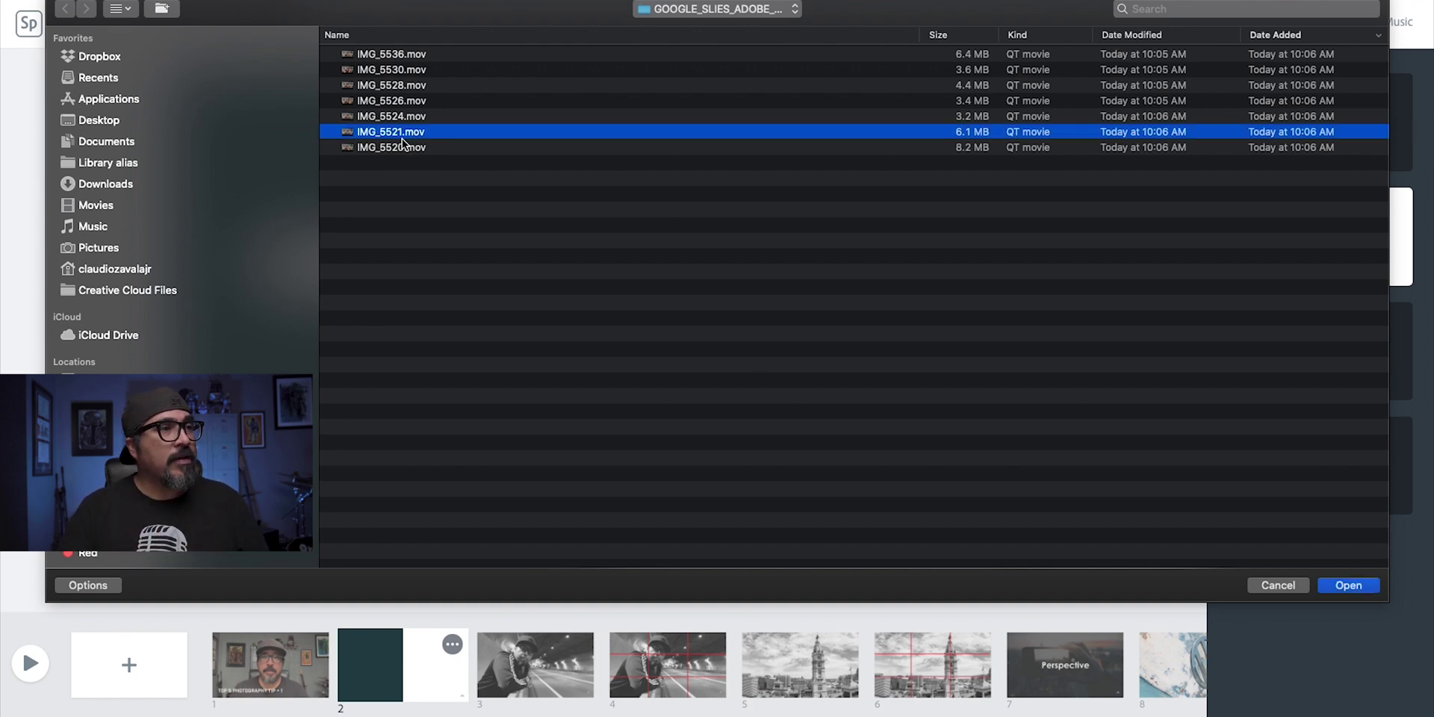
pyautogui.click(1357, 589)
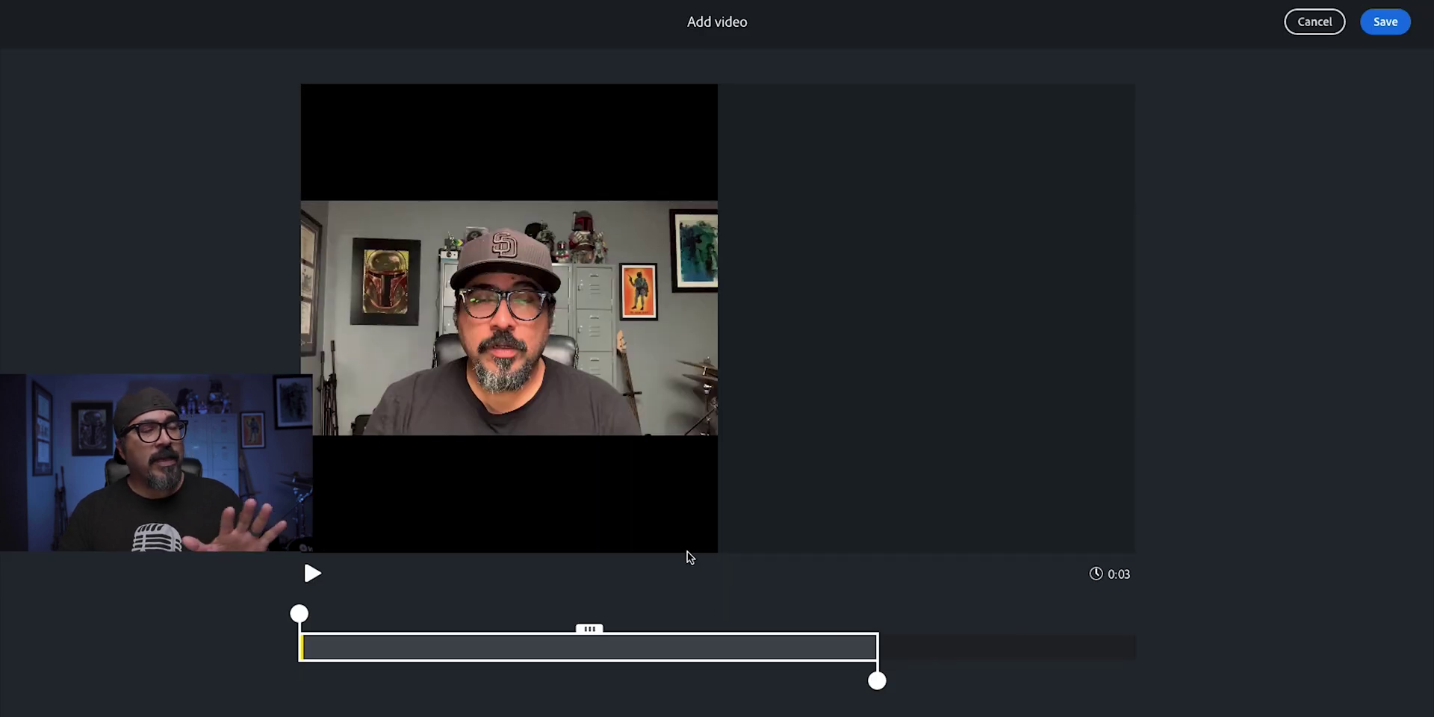
pyautogui.moveTo(877, 680); pyautogui.dragTo(1136, 680)
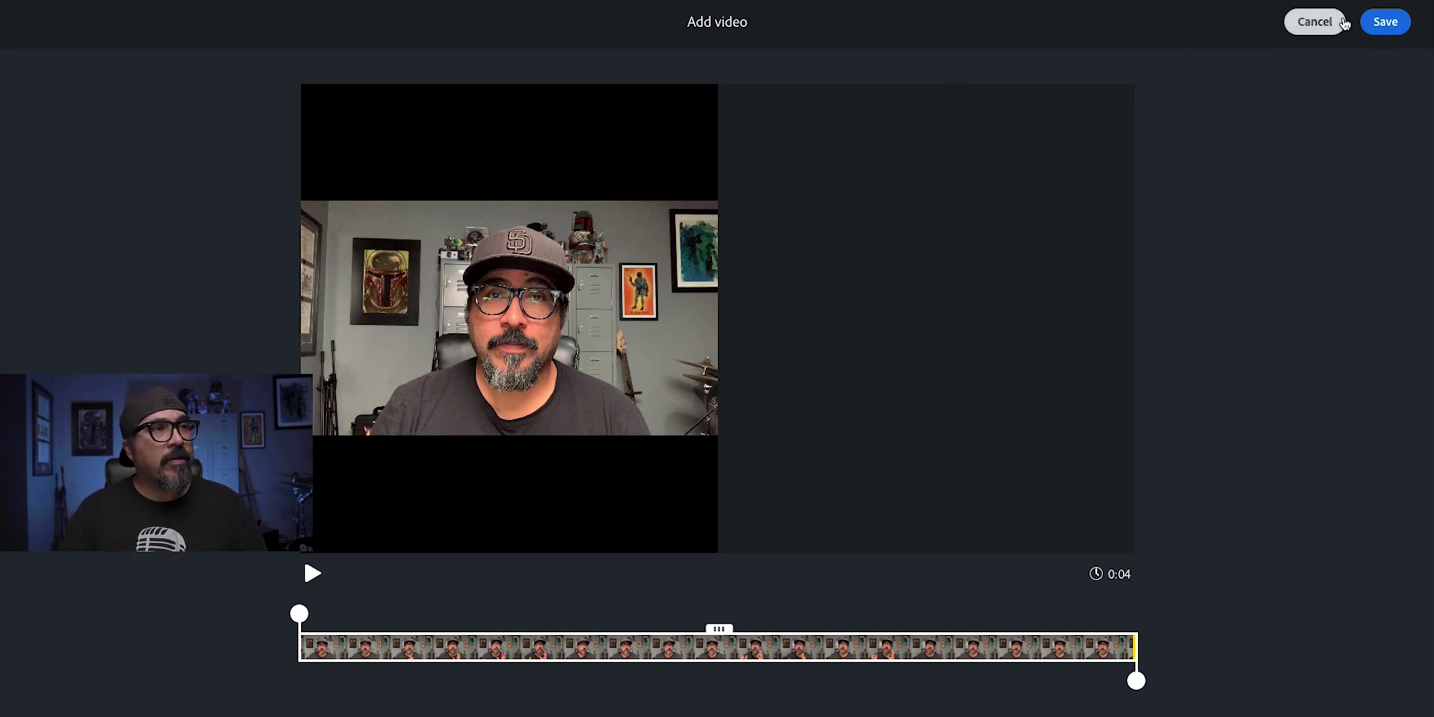
pyautogui.click(1382, 24)
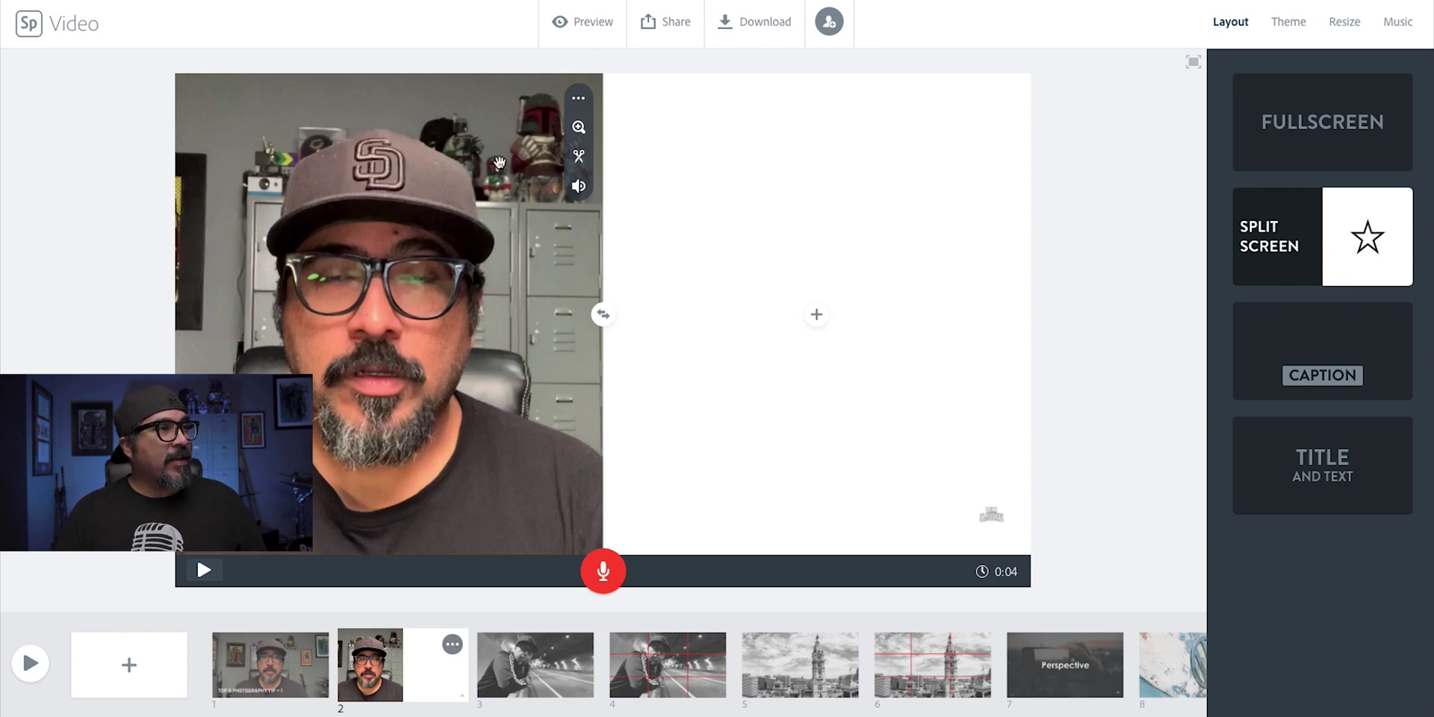
# Check the clip's Loud volume setting, then add an empty text box to the right half.
pyautogui.click(576, 191)
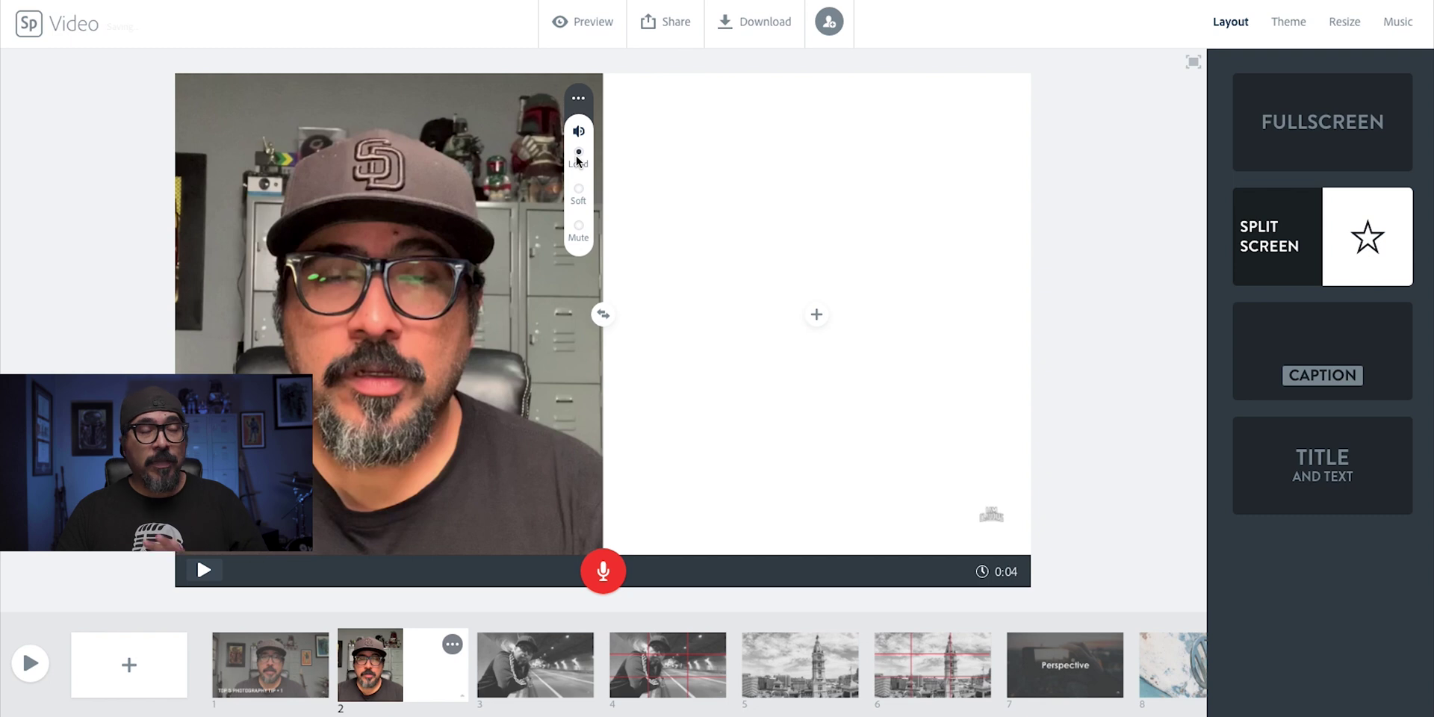
pyautogui.click(815, 315)
pyautogui.click(815, 278)
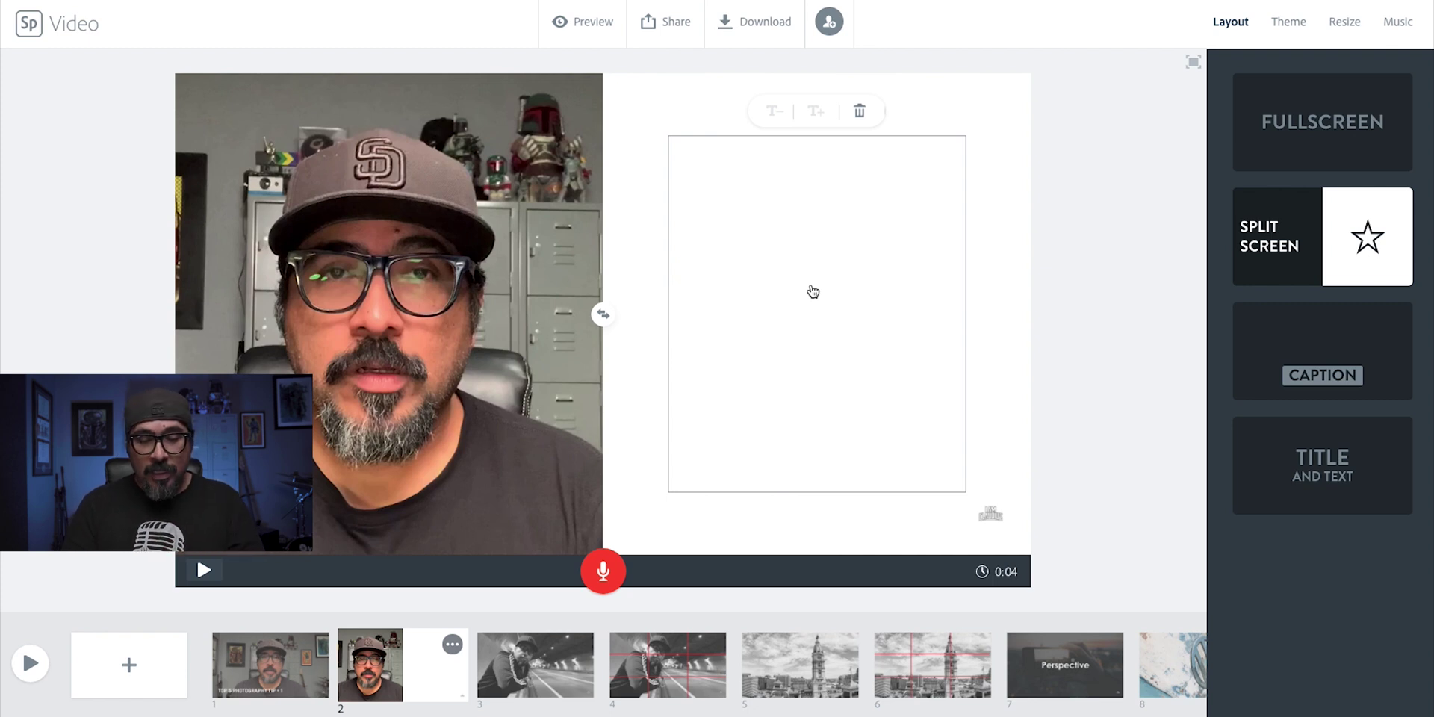
# Write 'TIP #1' and 'RULE OF THIRDS' on two lines in the right-half text box.
pyautogui.write('TIP')
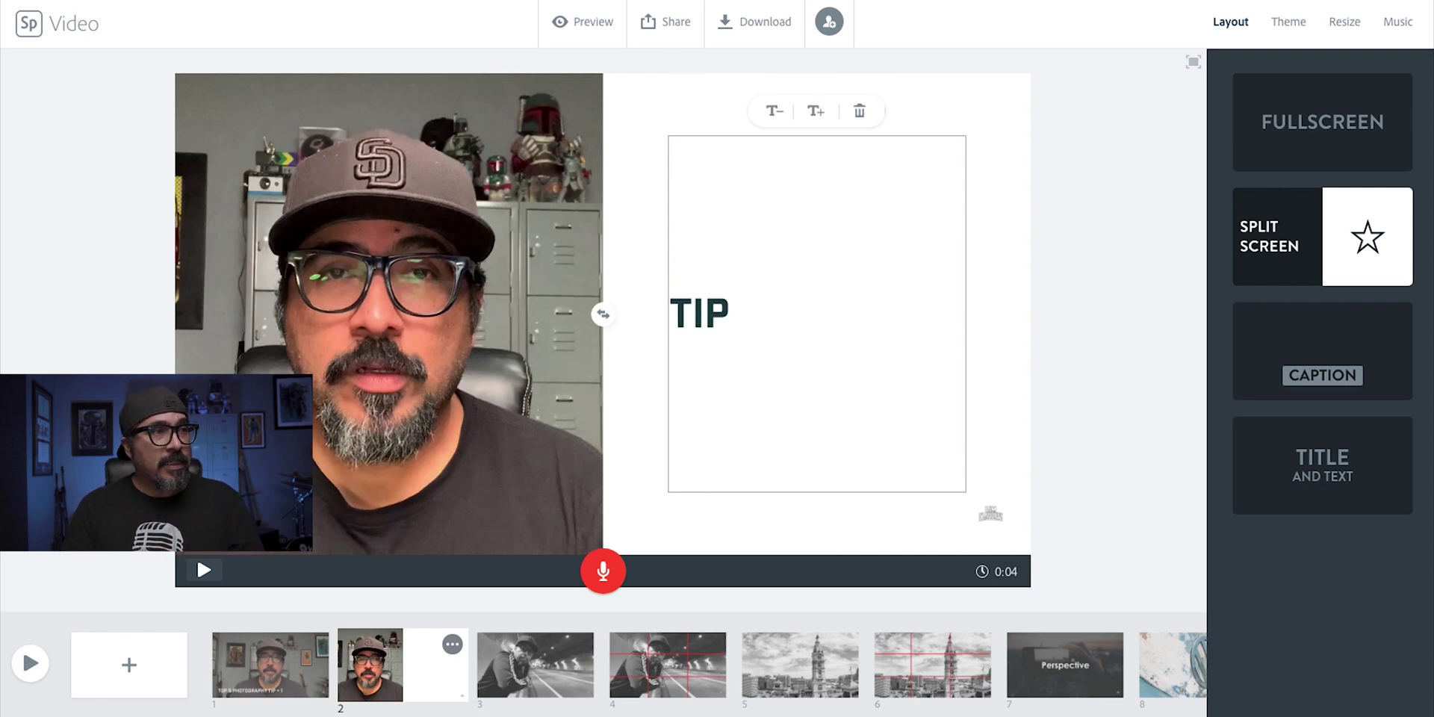
pyautogui.write(' #1')
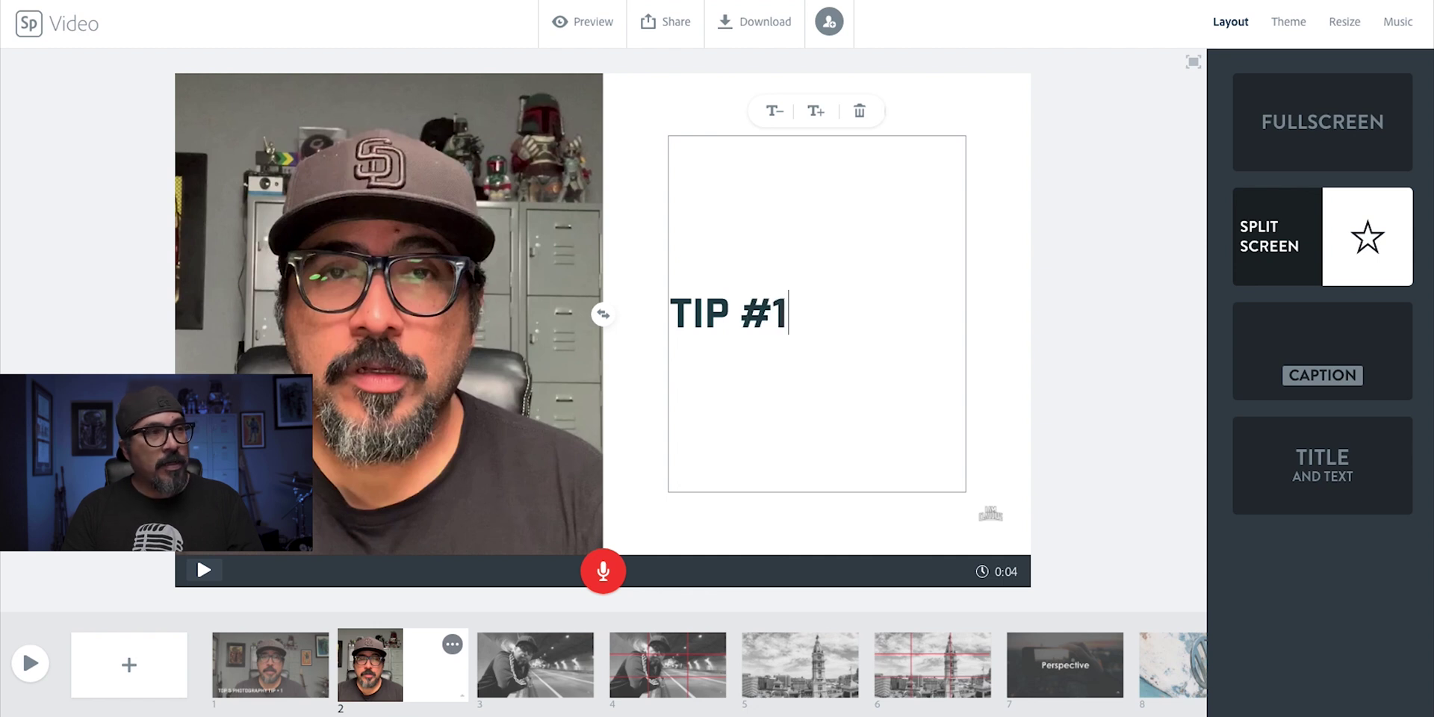
pyautogui.press('Return')
pyautogui.write('RULE')
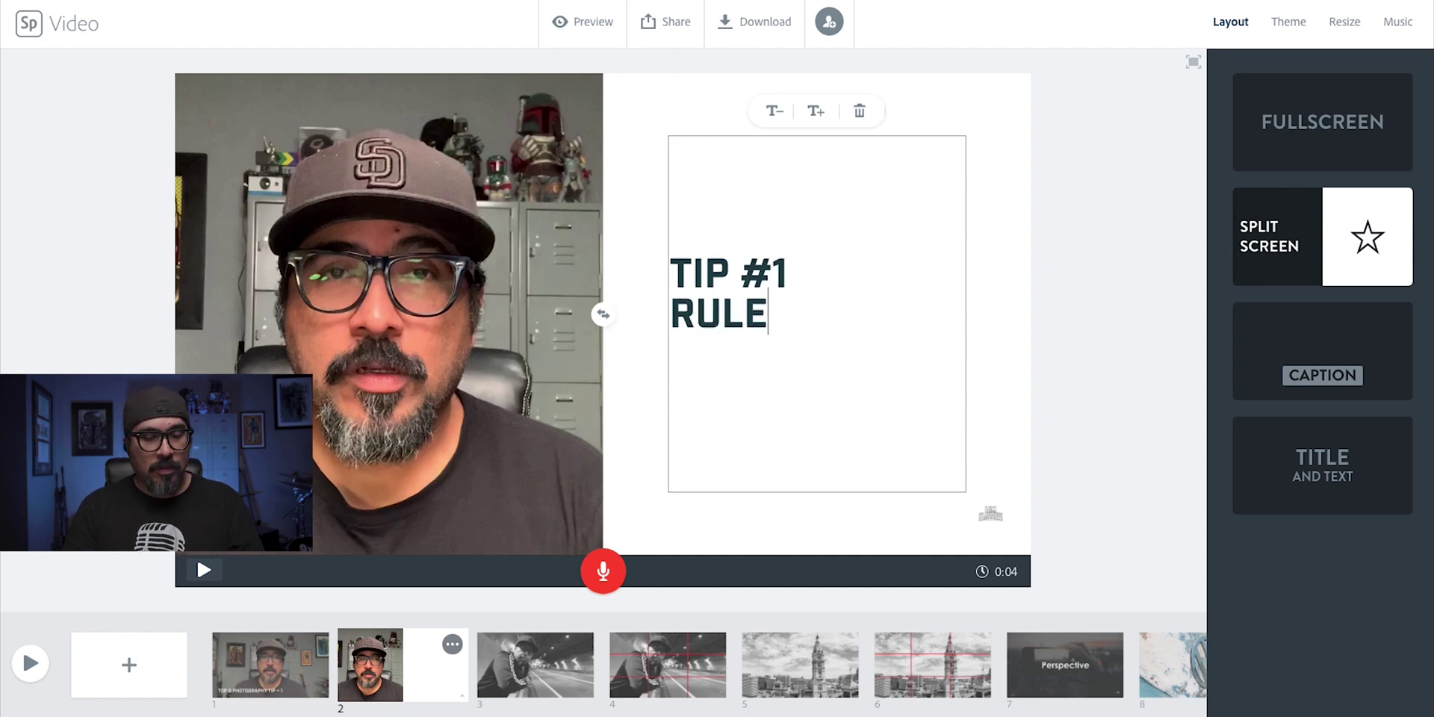
pyautogui.write(' OF THIRDS')
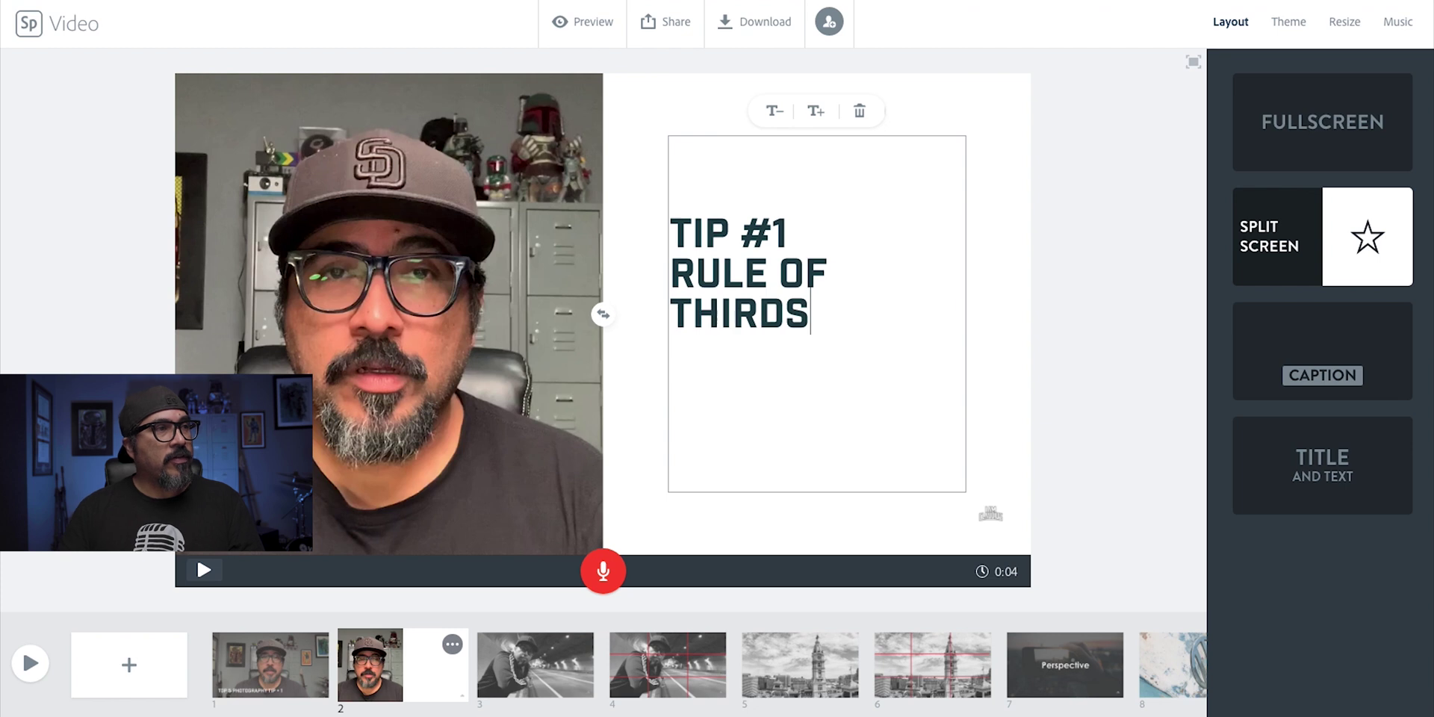
pyautogui.click(837, 523)
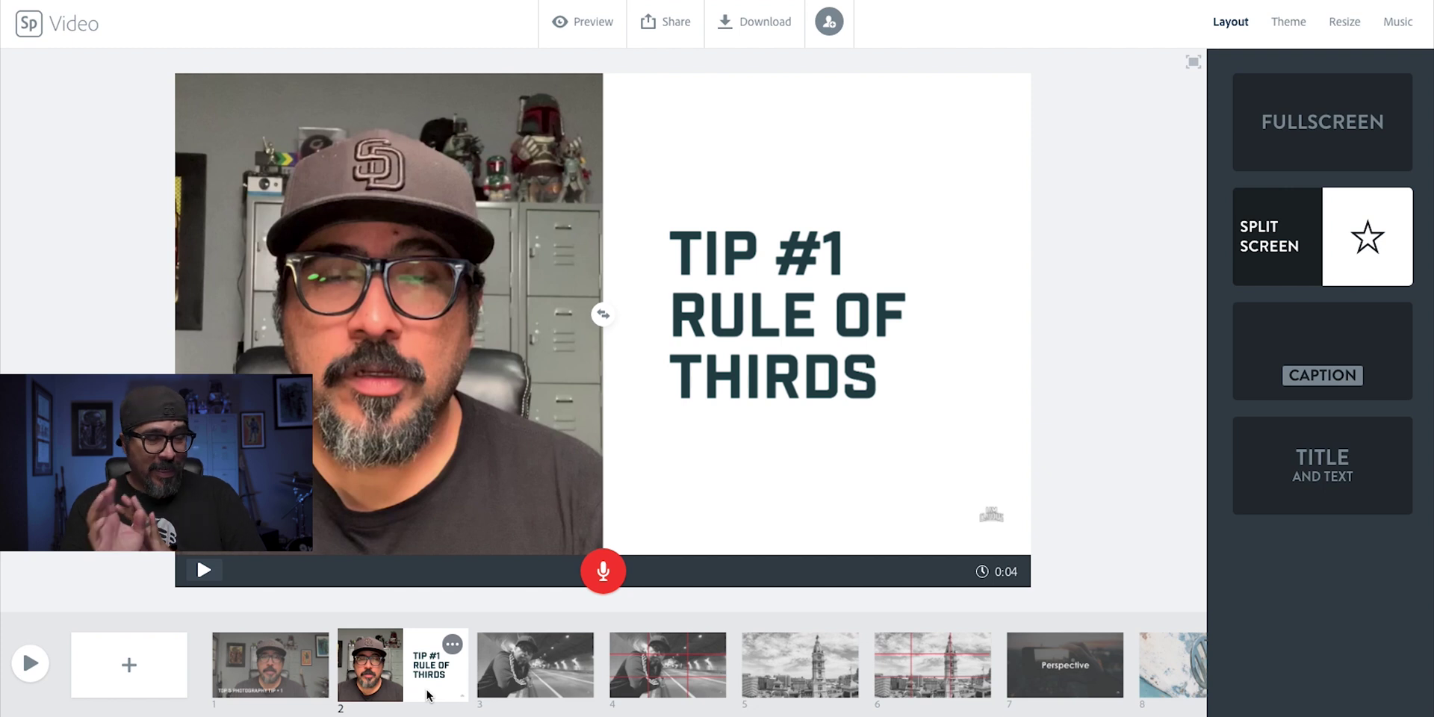
pyautogui.click(568, 687)
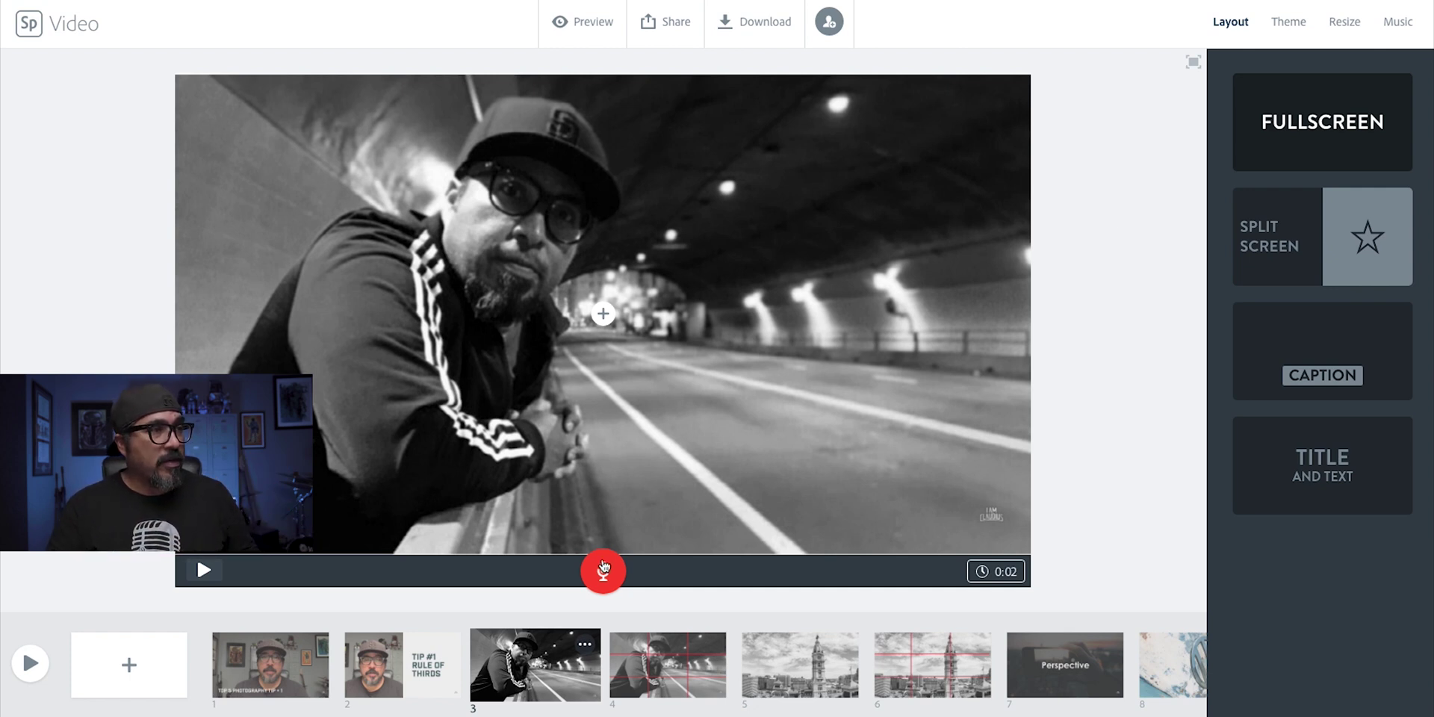
# Record voice narration on slide 3's tunnel portrait and slide 4's gridded version.
pyautogui.moveTo(605, 586); pyautogui.dragTo(597, 587)
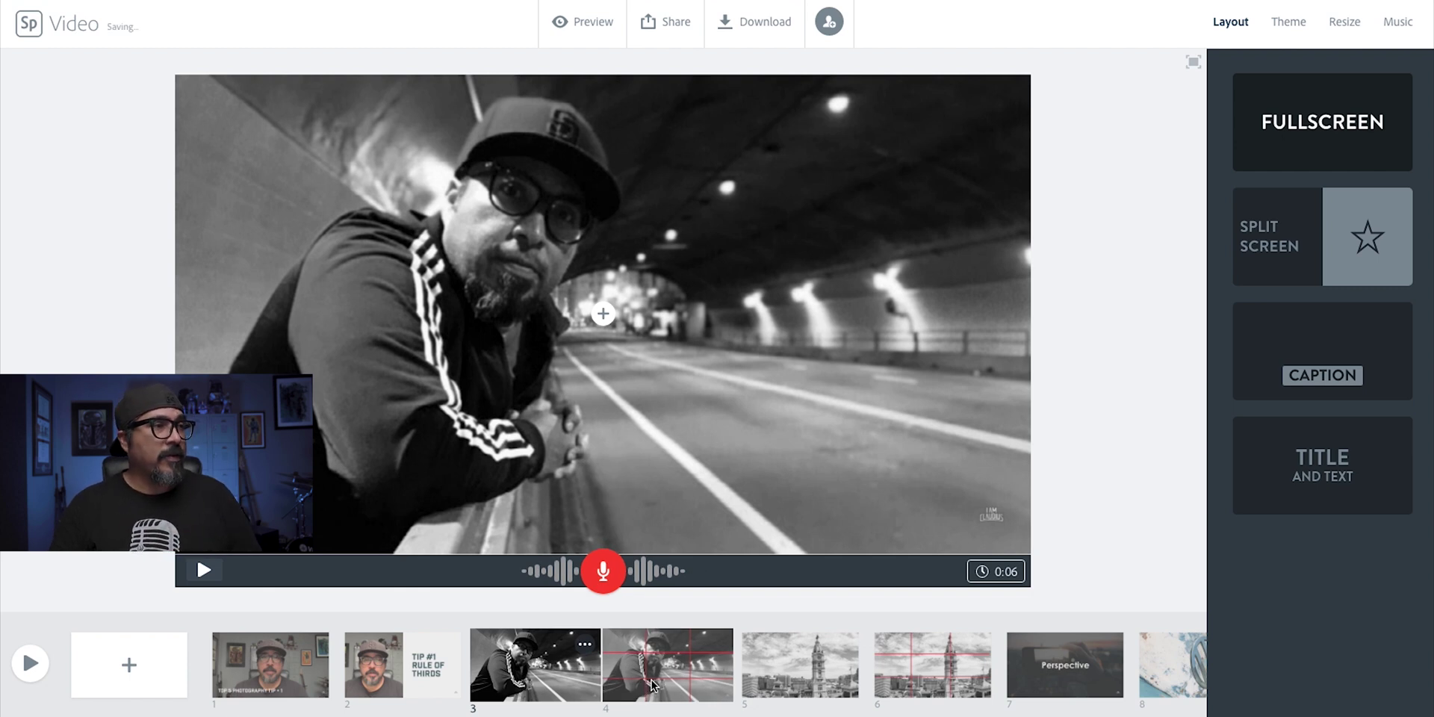
pyautogui.click(650, 684)
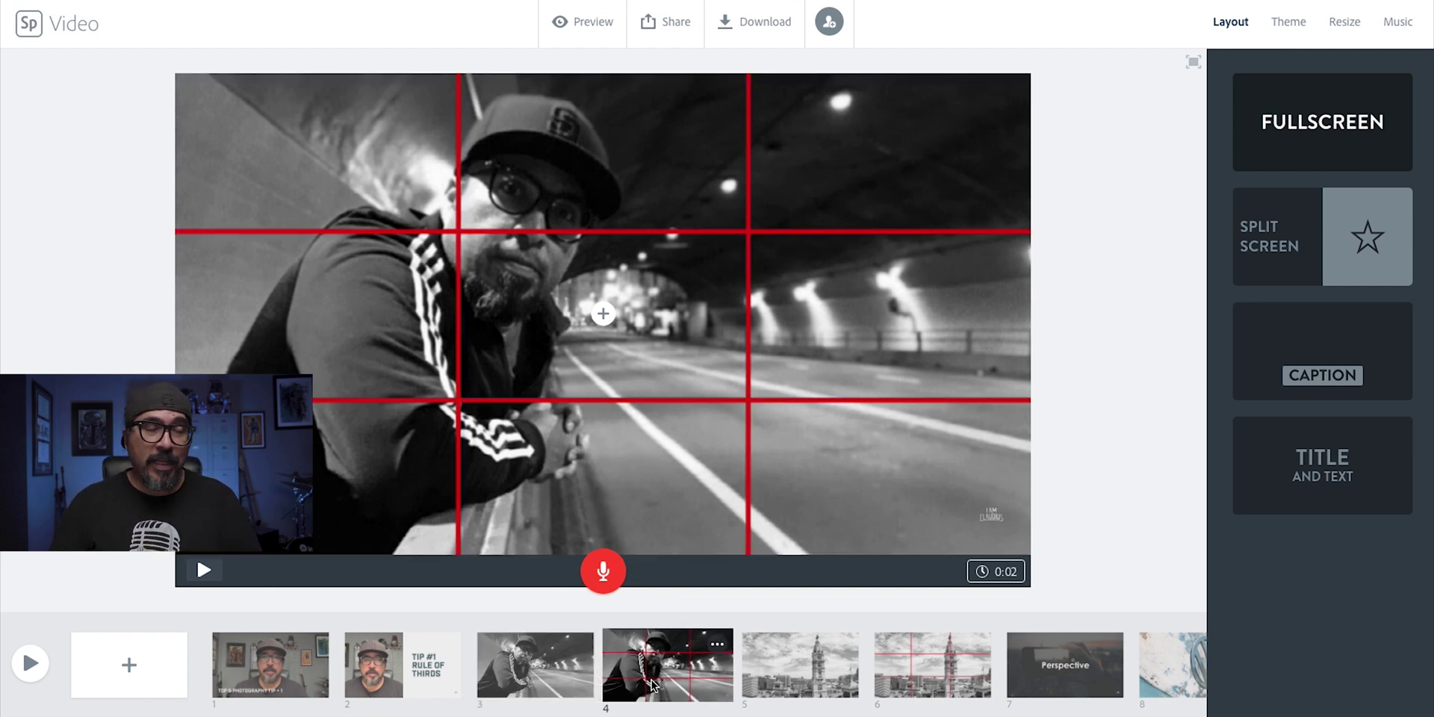
pyautogui.moveTo(592, 588); pyautogui.dragTo(592, 588)
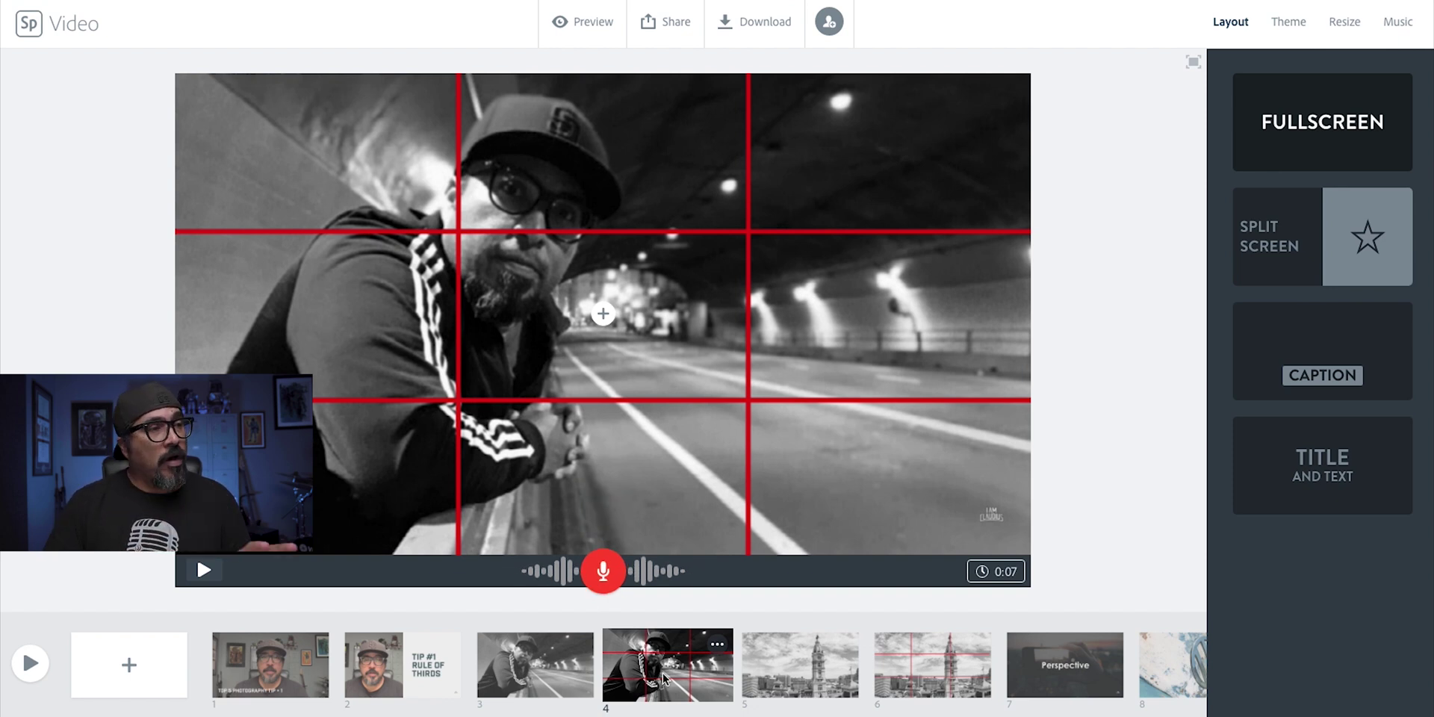
pyautogui.click(813, 687)
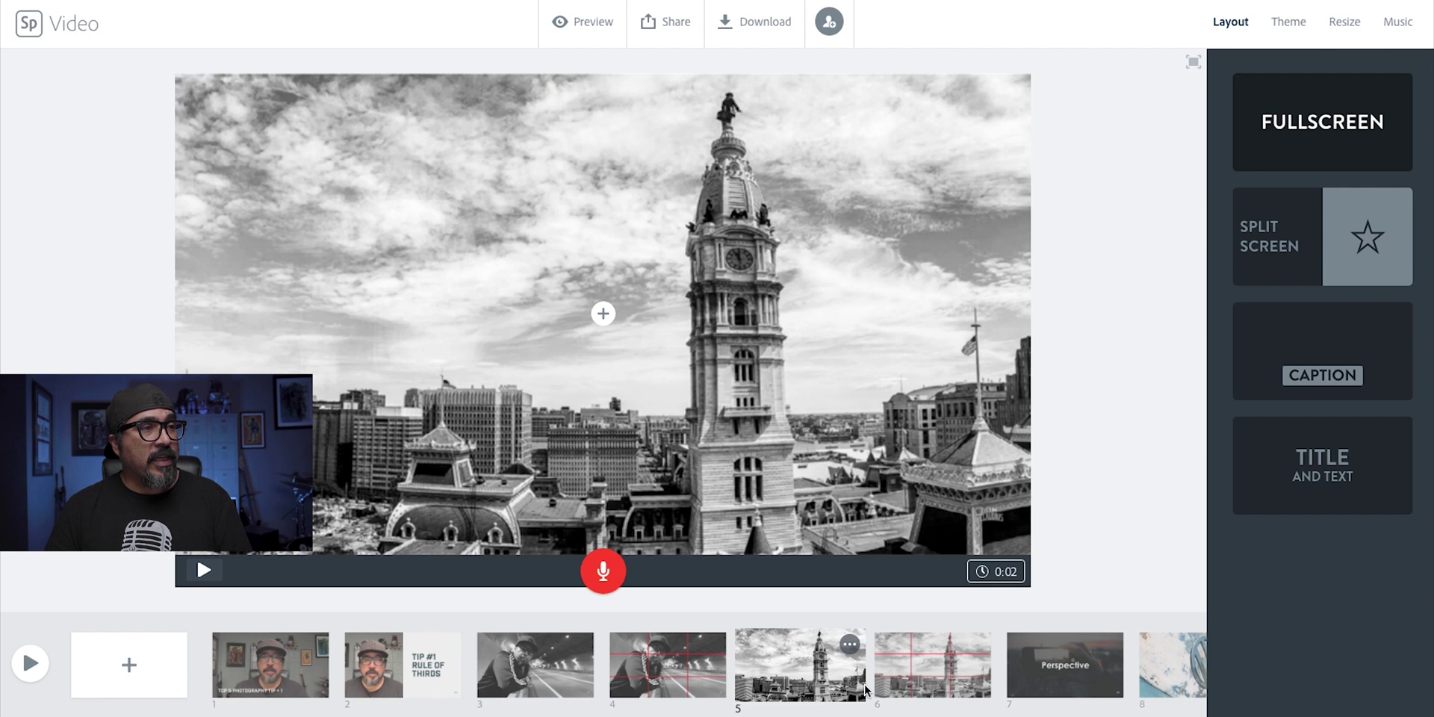
pyautogui.click(898, 685)
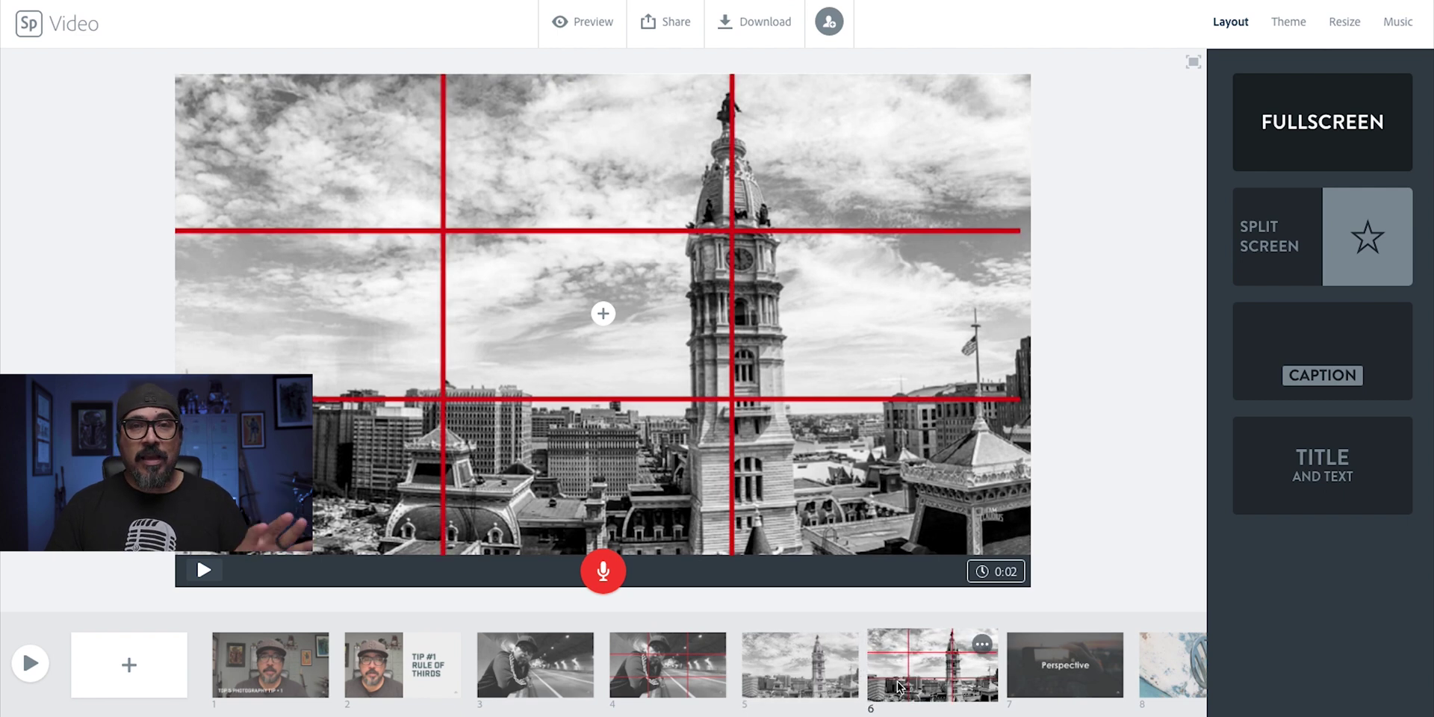
pyautogui.click(420, 692)
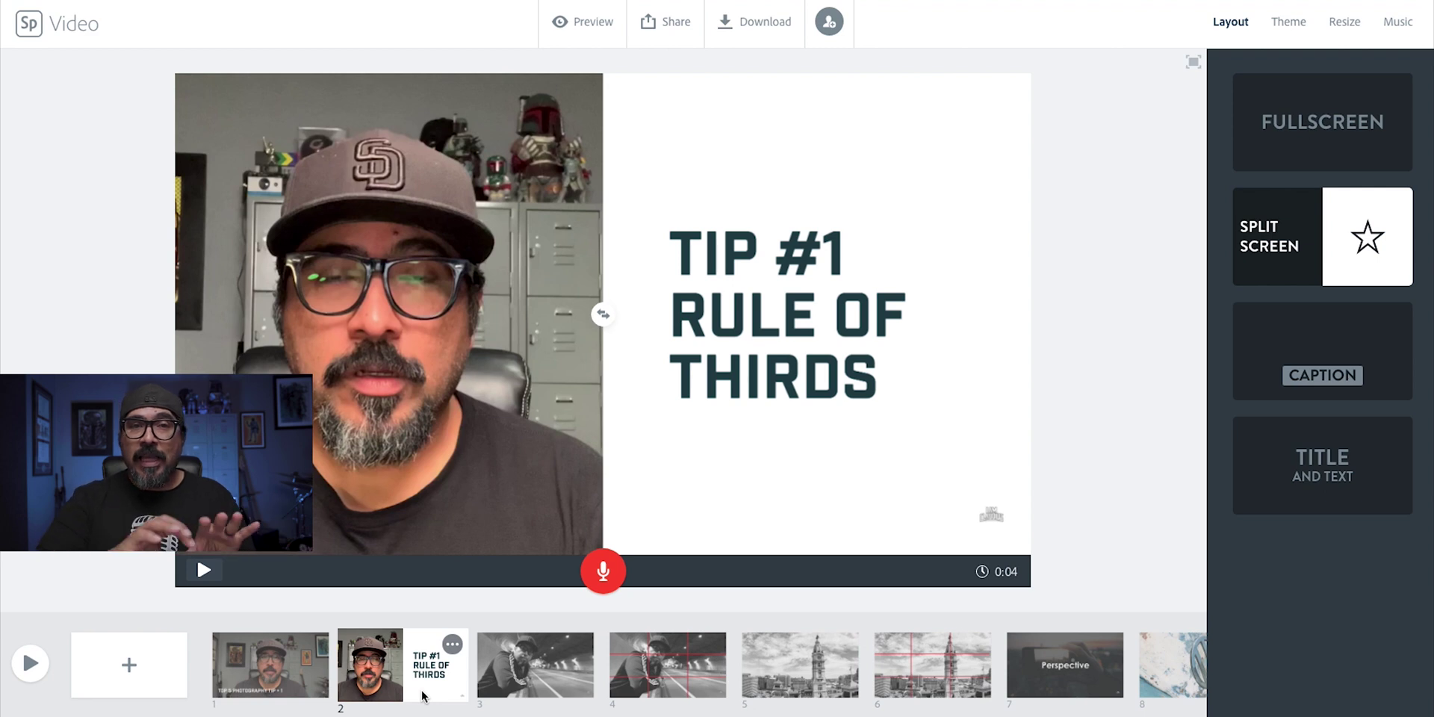